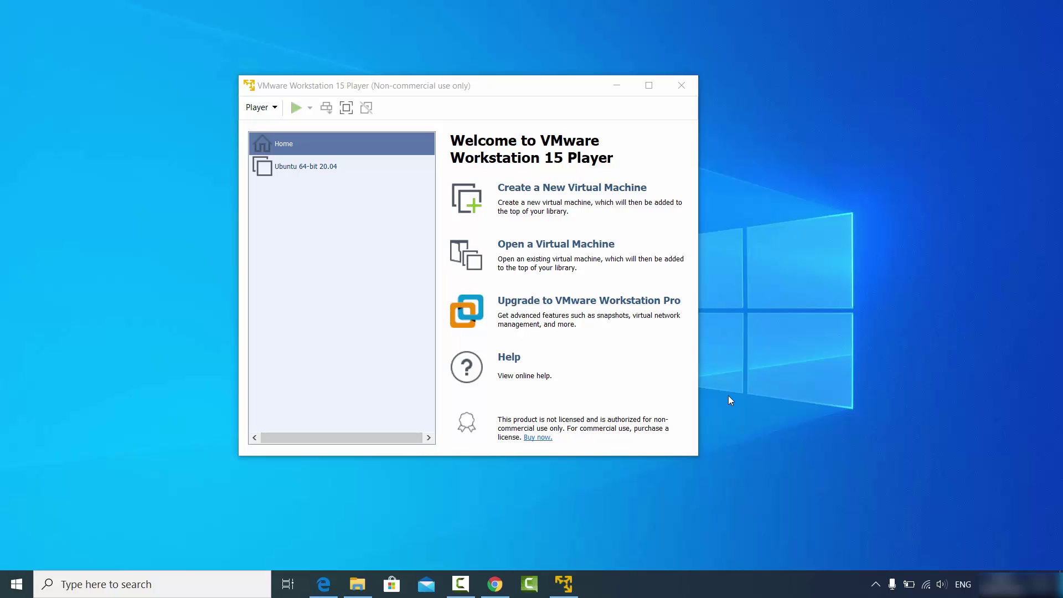
Step: Follow the top Google result for 'kali linux' to the official kali.org homepage
left_click(494, 585)
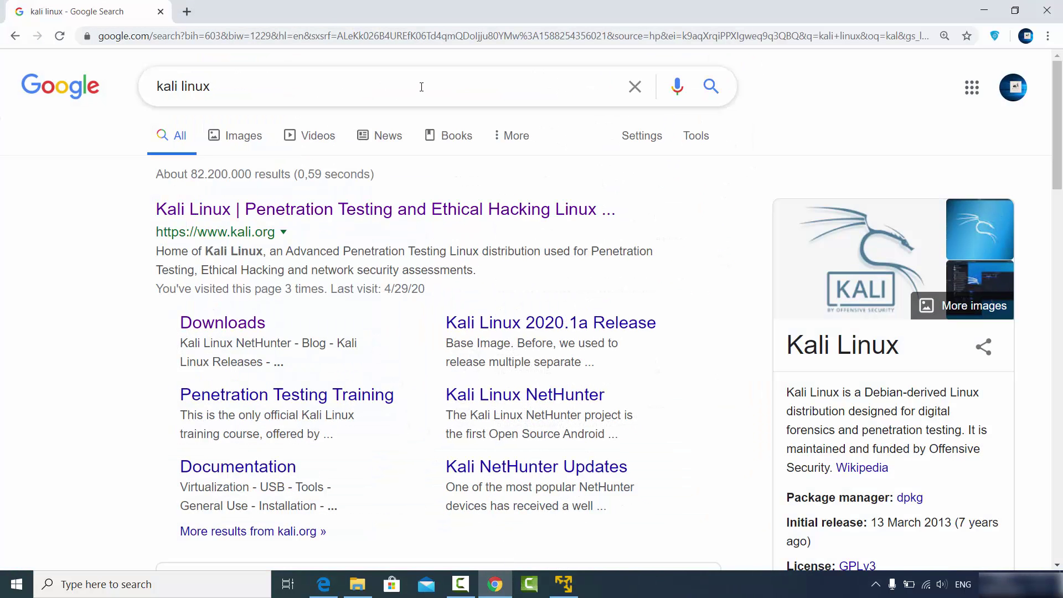
left_click(258, 86)
left_click(29, 136)
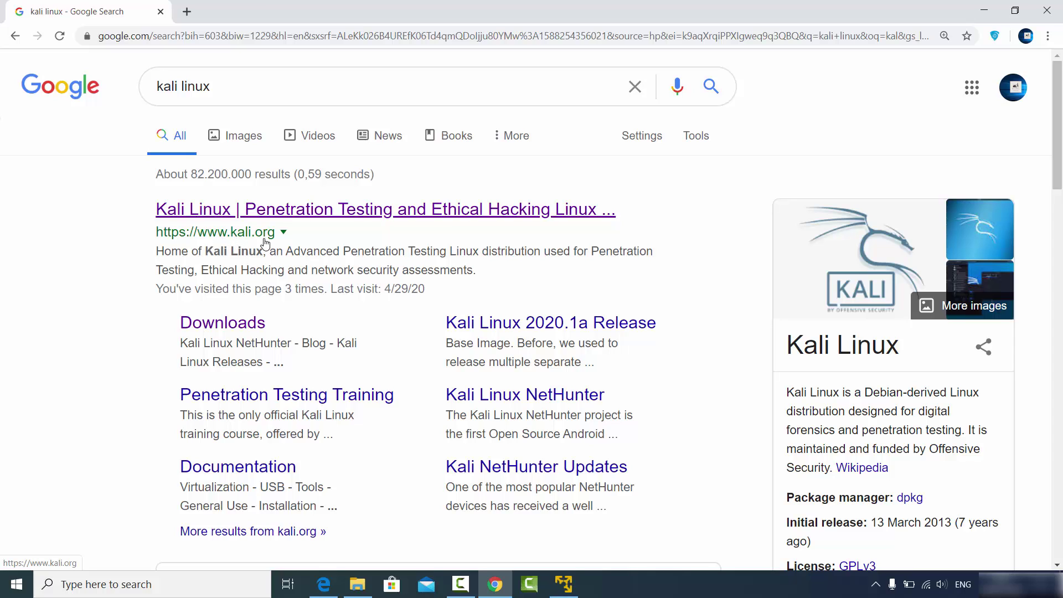
left_click(273, 219)
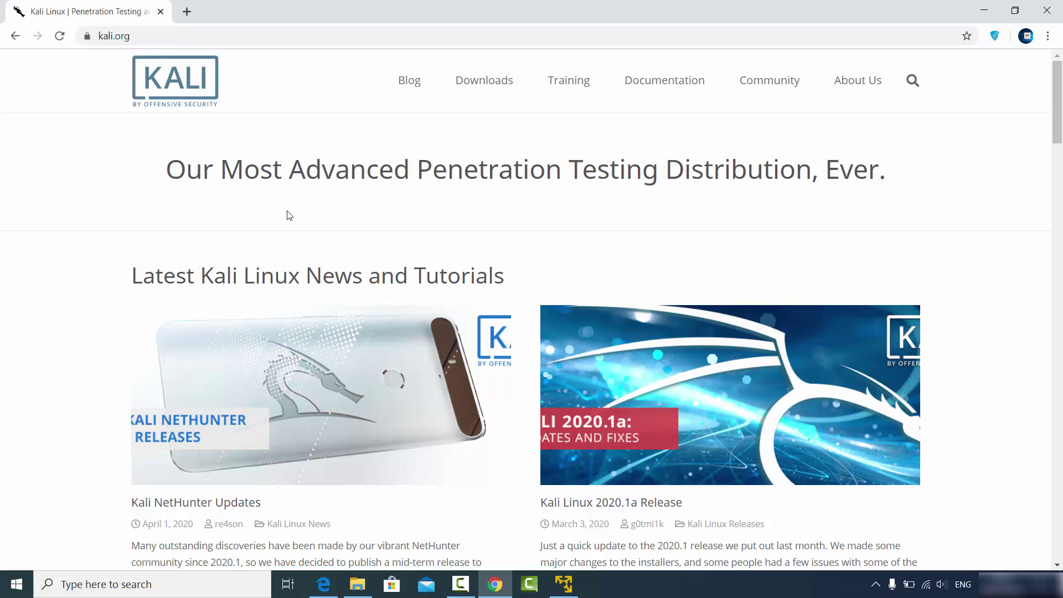
mouse_move(483, 91)
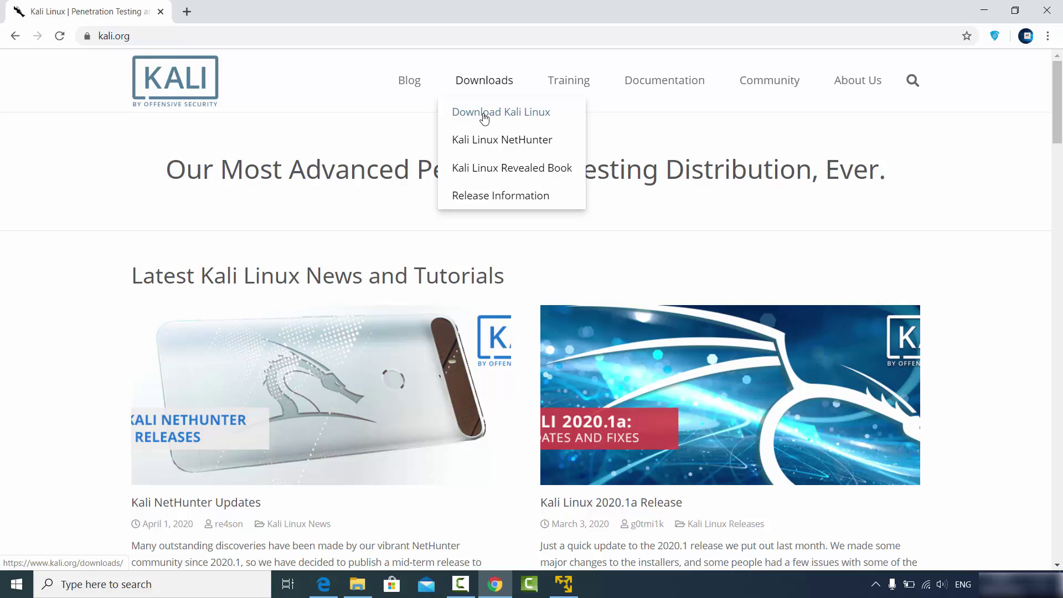
Step: Start the Kali Linux 64-Bit Installer ISO download from the Downloads page, then cancel it
left_click(485, 118)
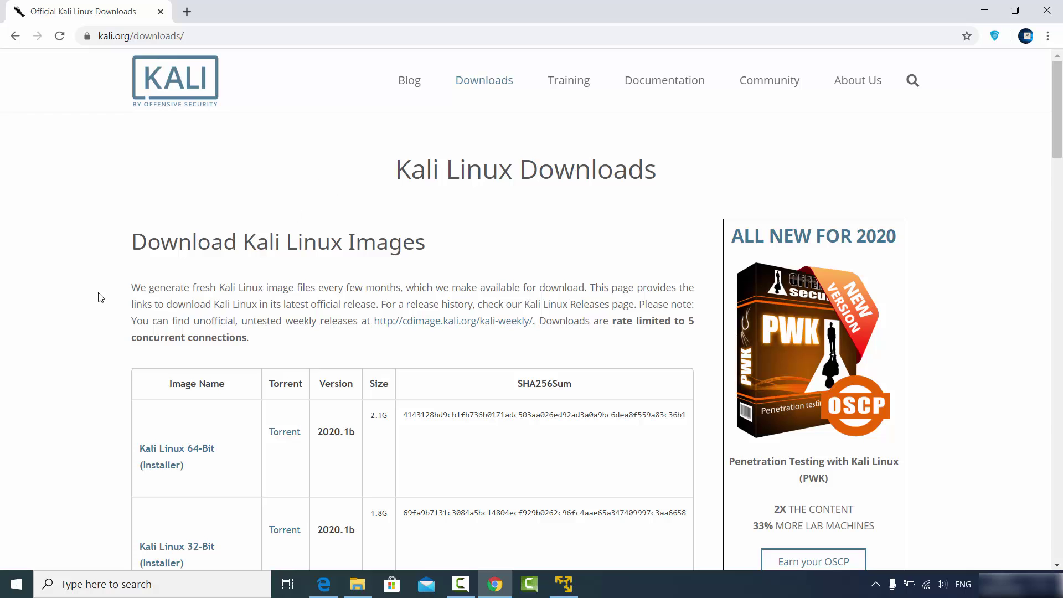
scroll(135, 287, "down", 2)
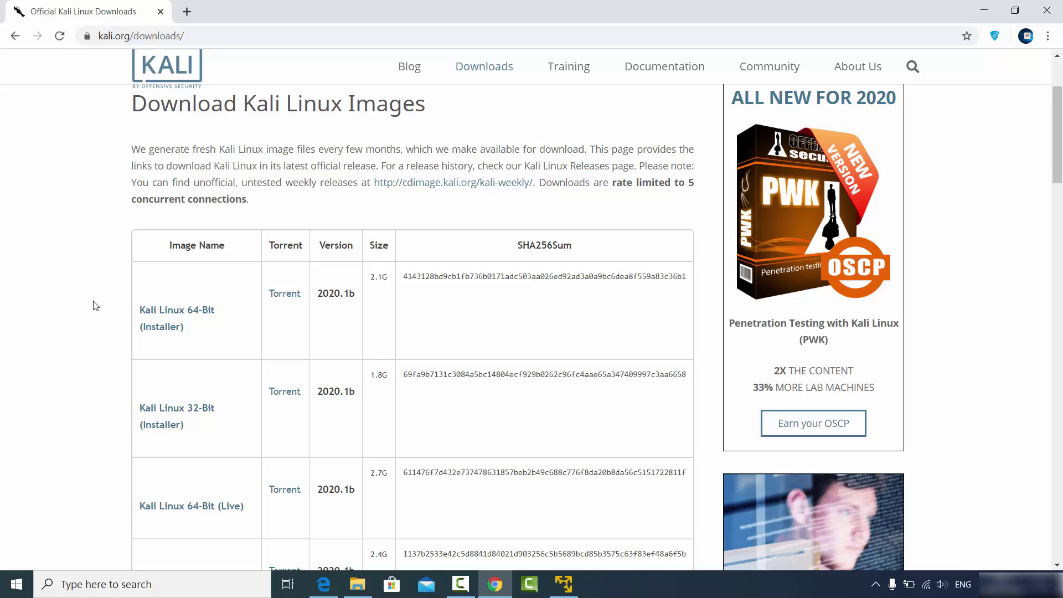
left_click(156, 331)
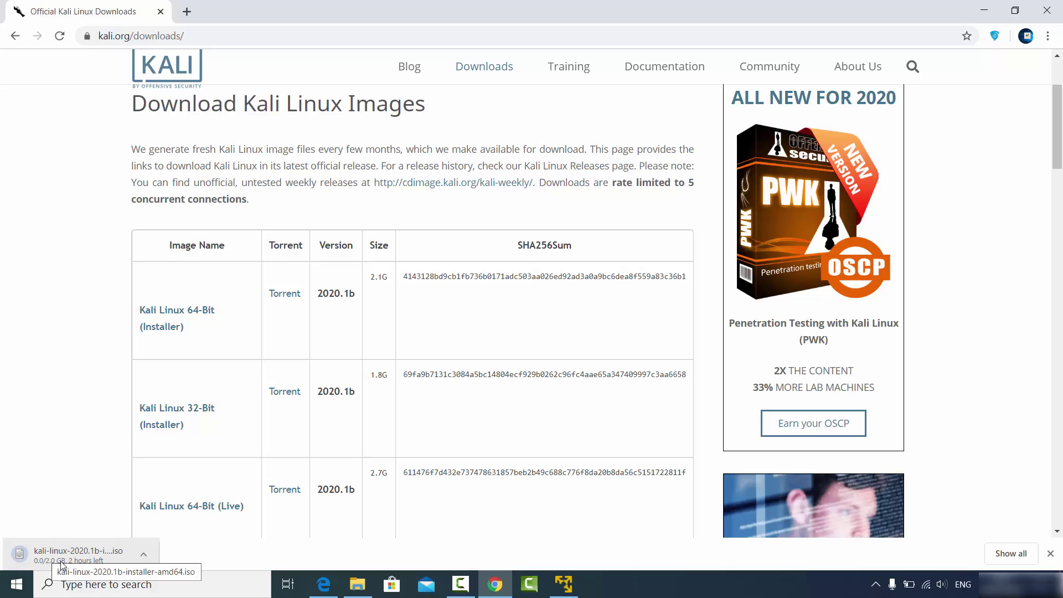
left_click(143, 554)
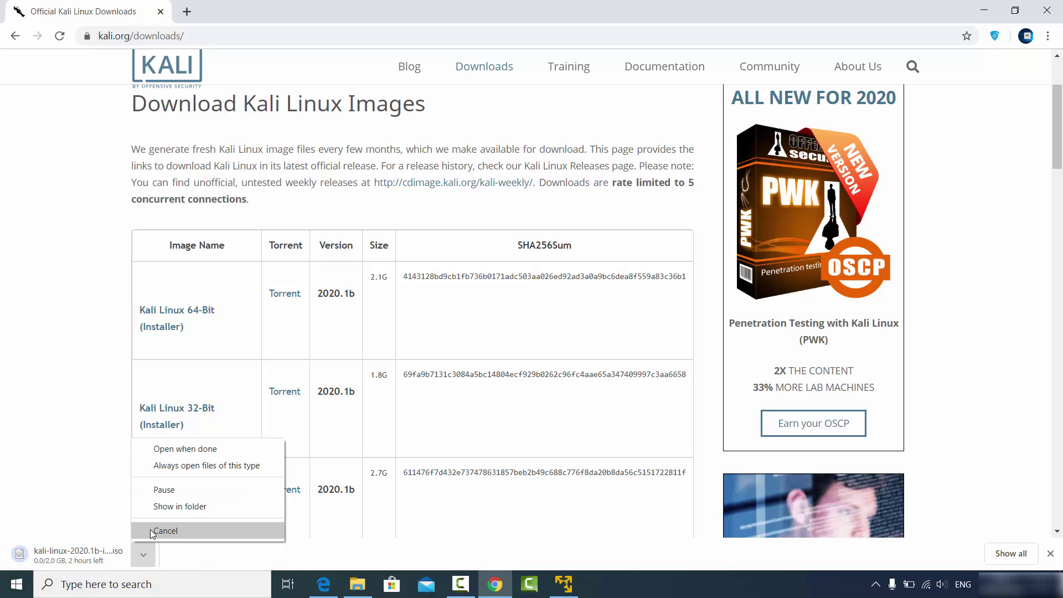
left_click(152, 531)
left_click(365, 591)
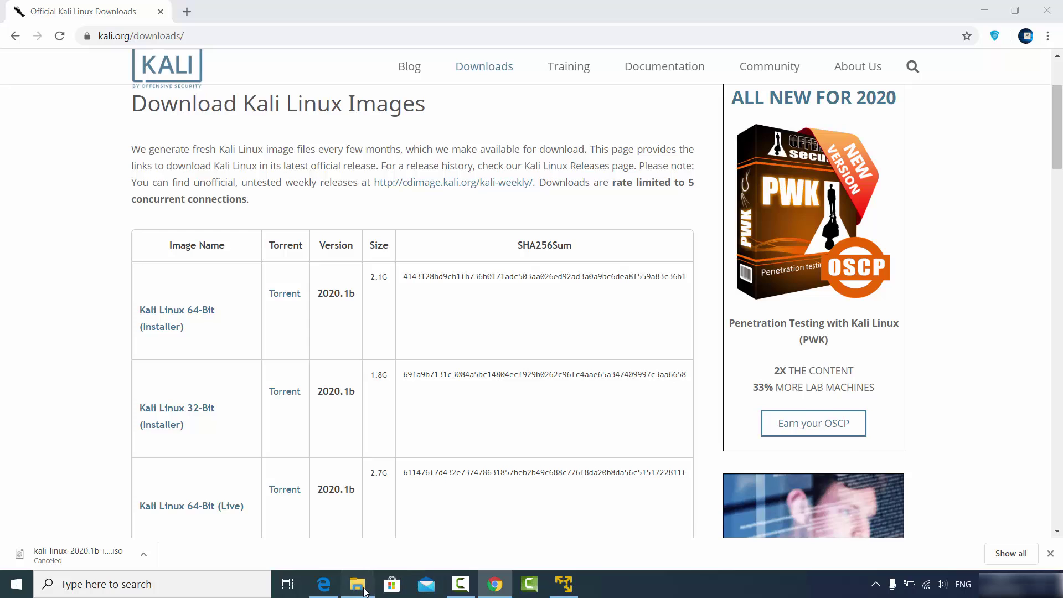
Step: Show the 2.02 GB kali-linux-2020.1b-installer-amd64.iso in D:\Videos\kali, then minimise File Explorer
left_click(983, 9)
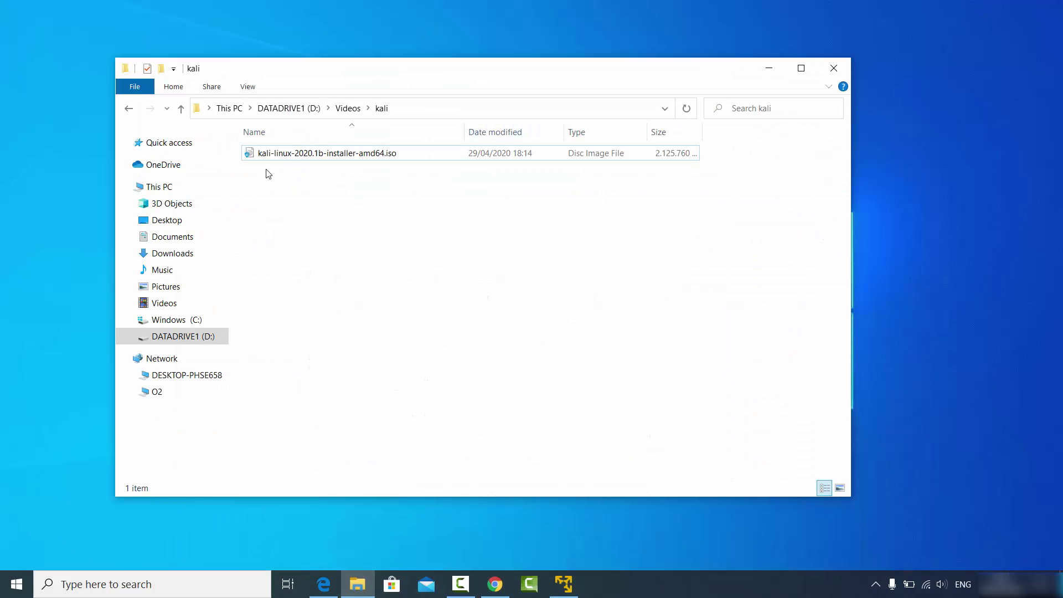
left_click(264, 159)
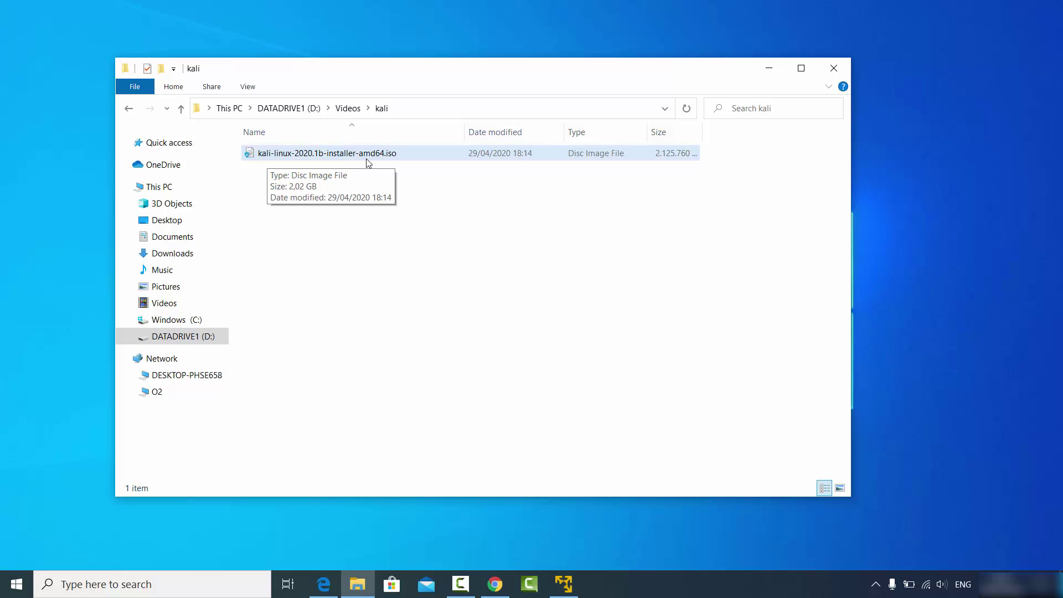
left_click(602, 143)
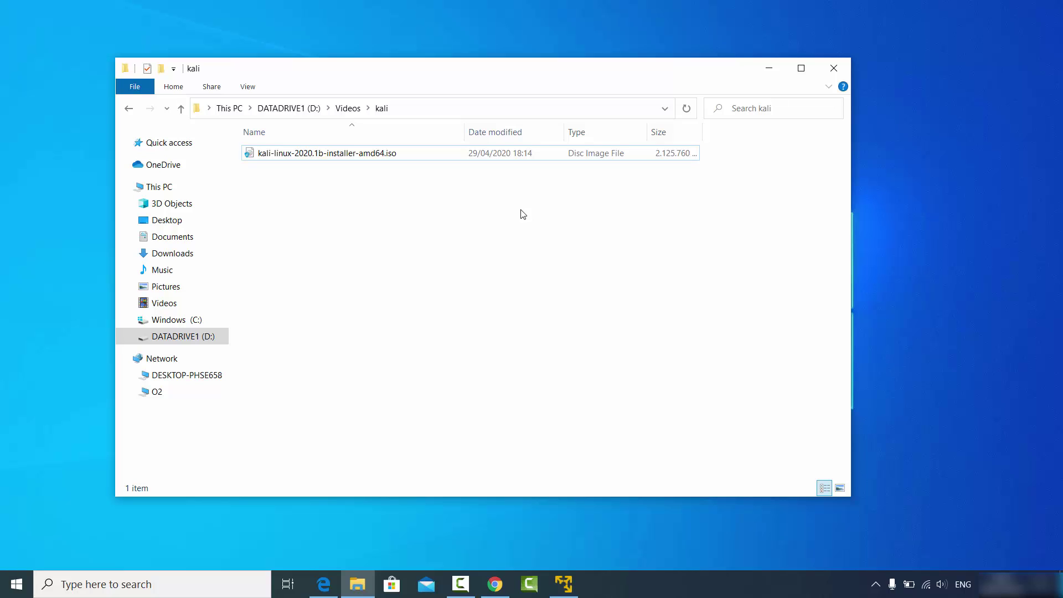
left_click(768, 69)
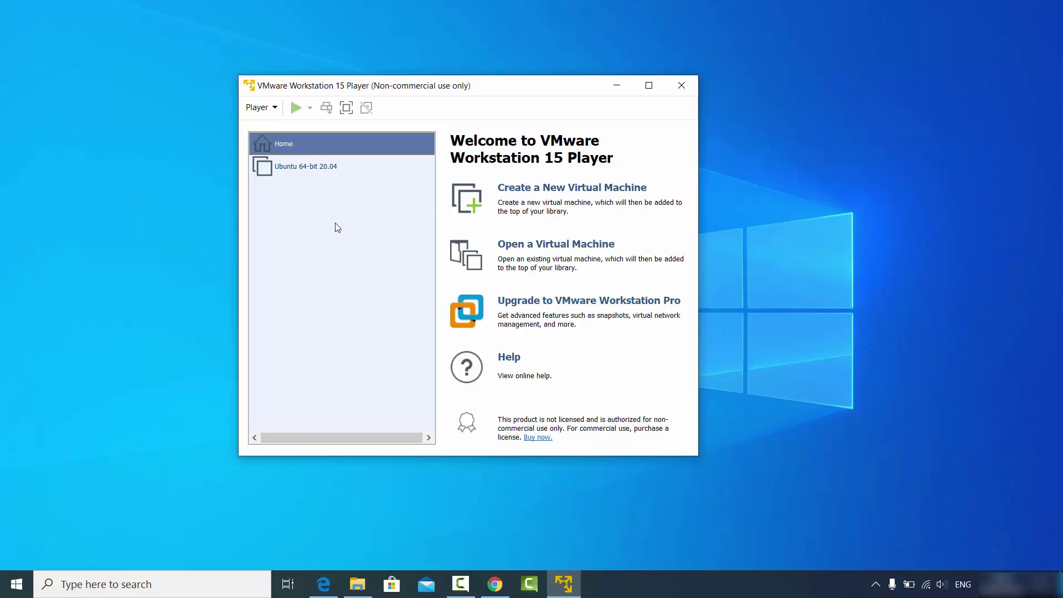
Step: Create a new virtual machine, installing the OS later, with Linux Debian 10.x 64-bit as guest
left_click(551, 191)
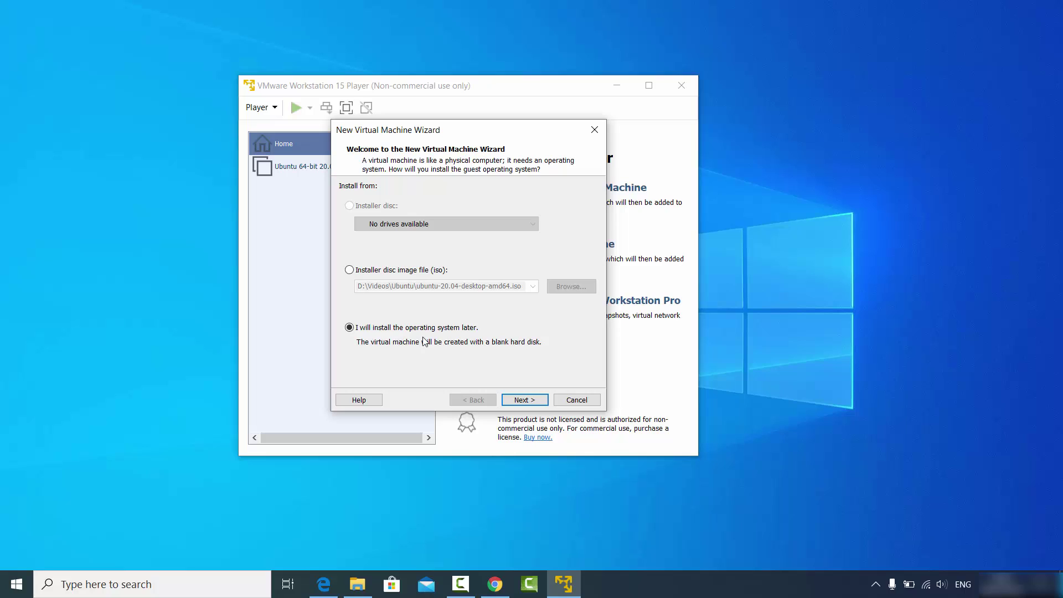
left_click(519, 401)
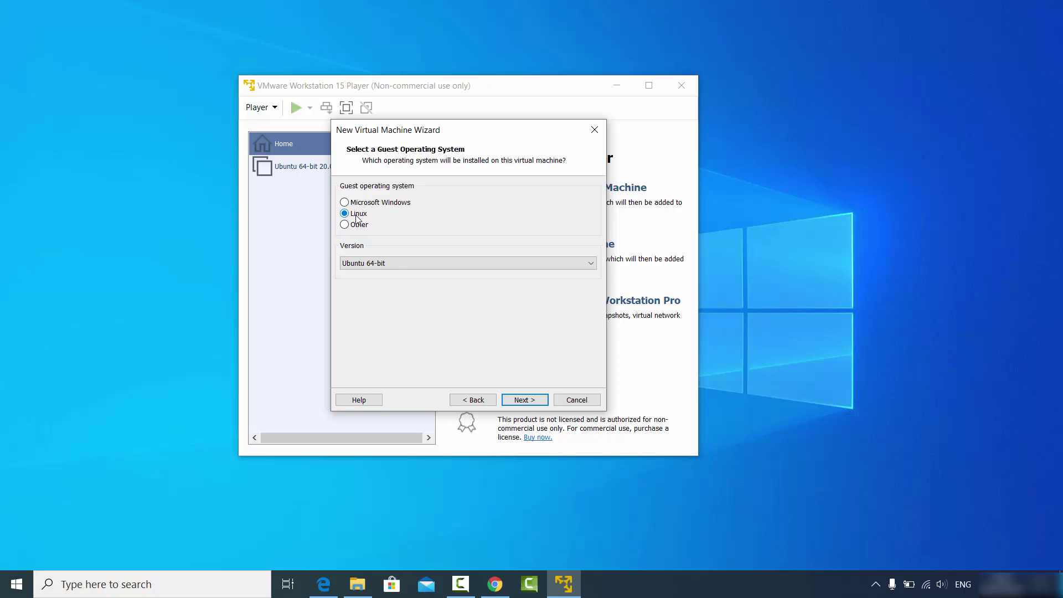
left_click(393, 263)
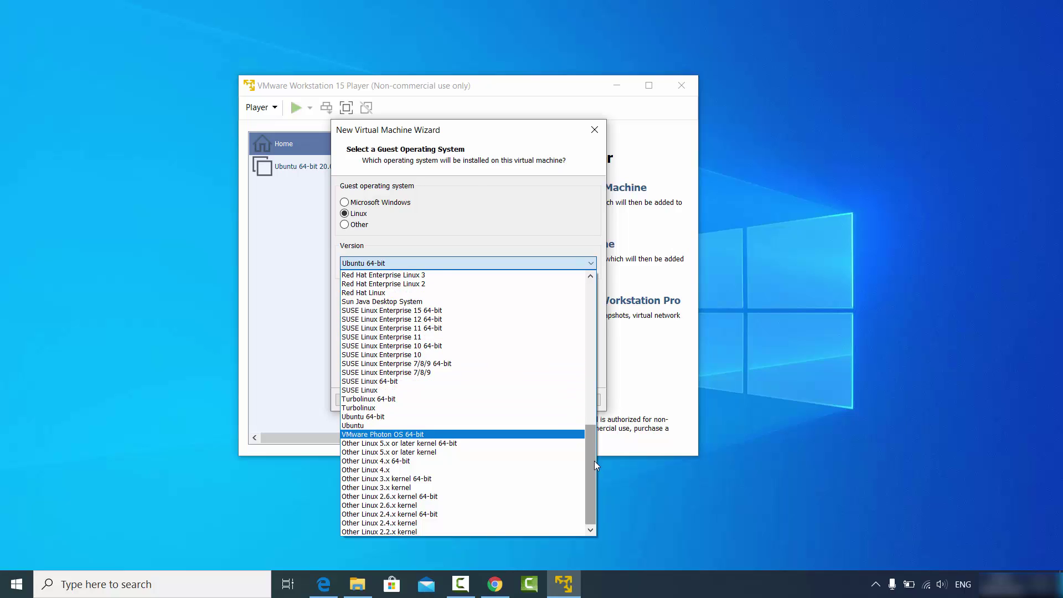
left_click_drag(593, 461, 584, 333)
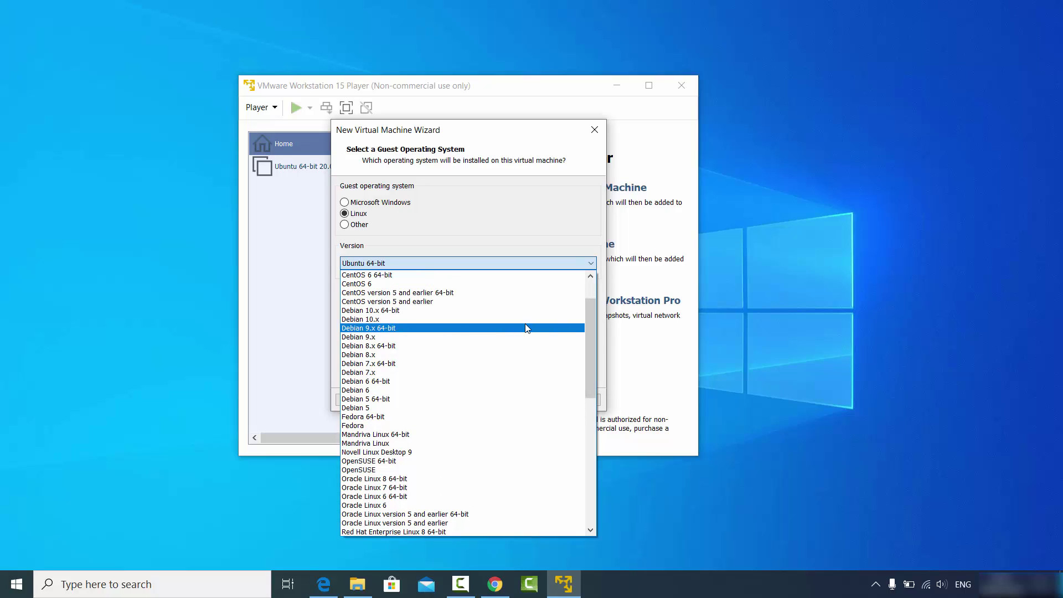
left_click(367, 311)
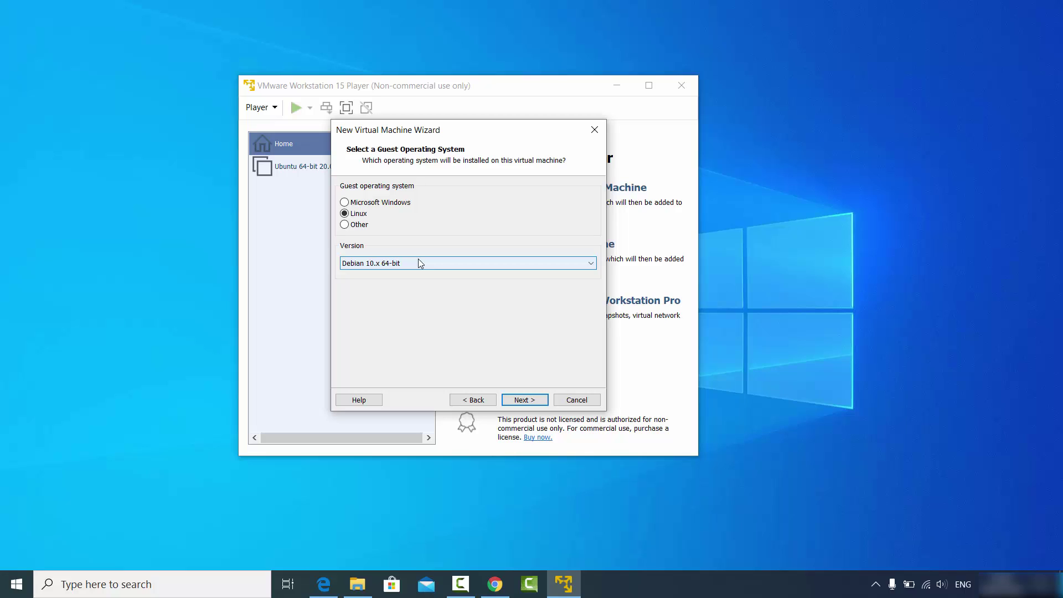
left_click(523, 399)
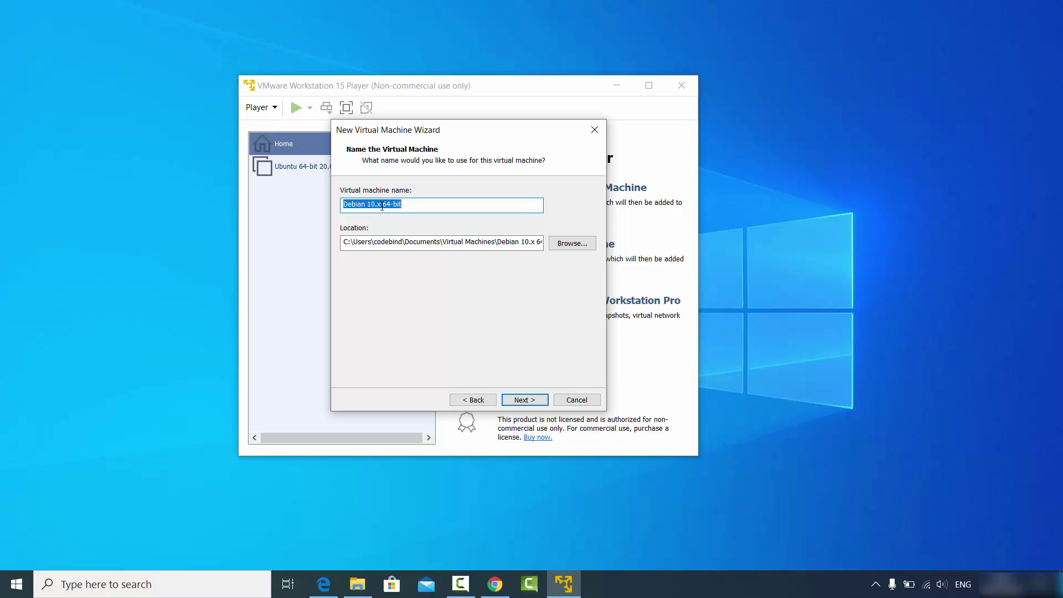
Step: Replace the suggested virtual machine name with 'kali'
left_click(406, 204)
key("BackSpace")
key("BackSpace")
key("BackSpace")
key("BackSpace")
key("BackSpace")
key("BackSpace")
key("BackSpace")
key("BackSpace")
key("BackSpace")
key("BackSpace")
key("BackSpace")
key("BackSpace")
key("BackSpace")
key("BackSpace")
key("BackSpace")
key("BackSpace")
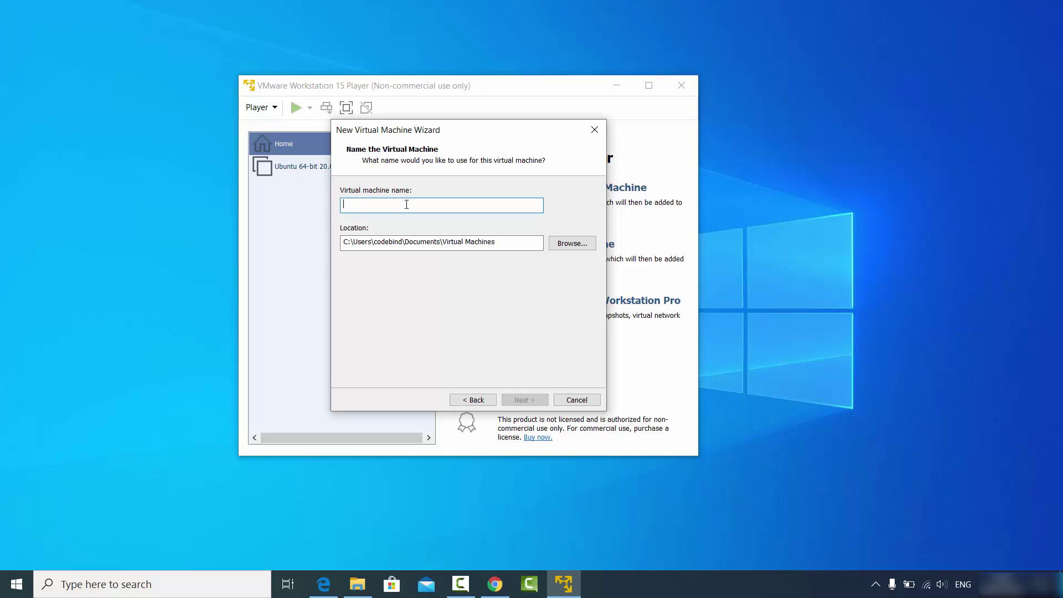
type("kali")
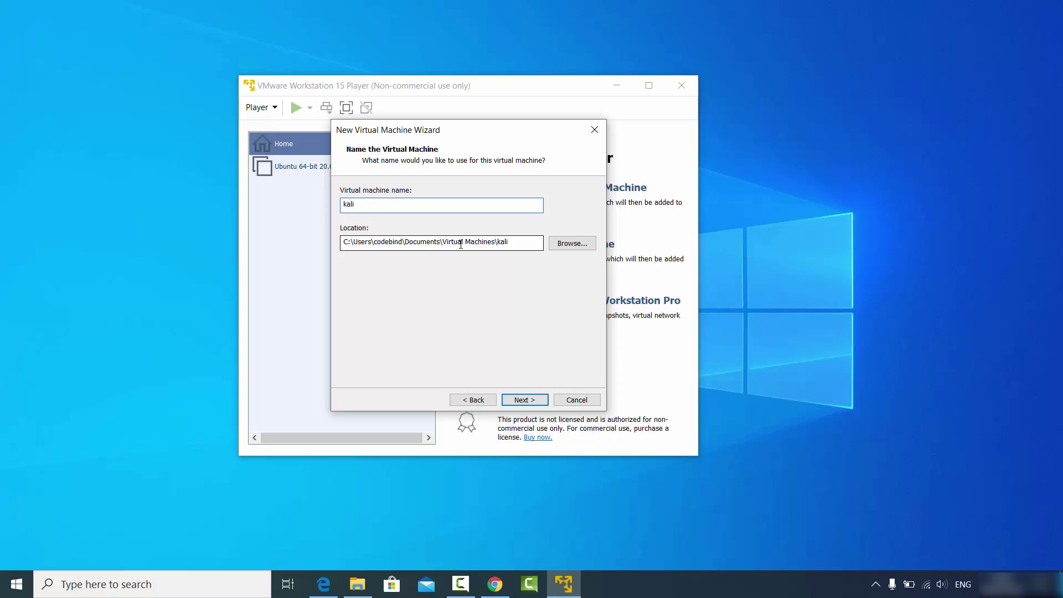
Step: Set the machine's storage location to the kali folder in D:\Videos
left_click(566, 247)
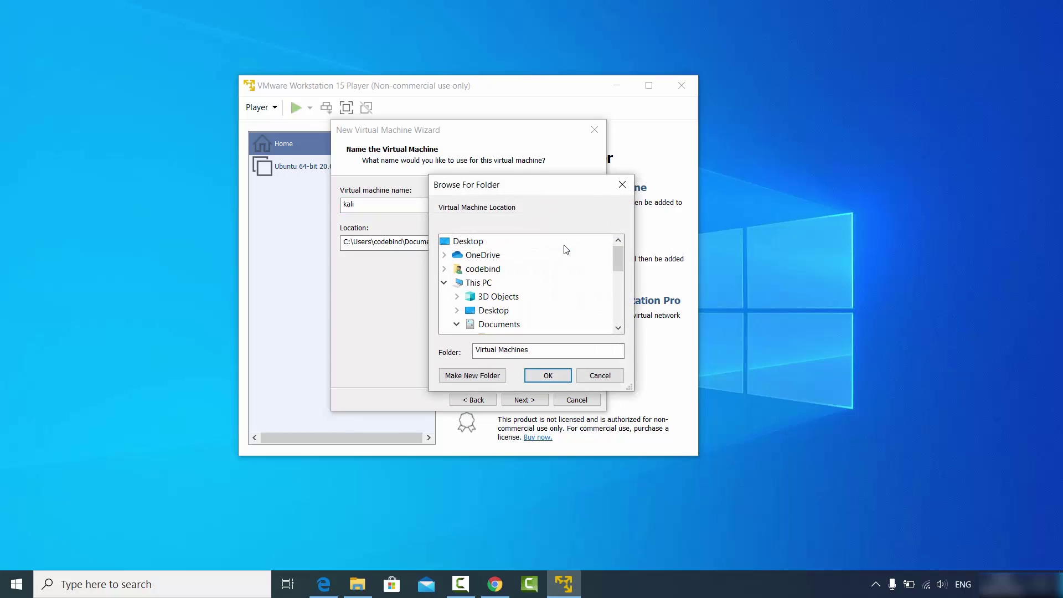
left_click_drag(617, 260, 627, 307)
double_click(504, 312)
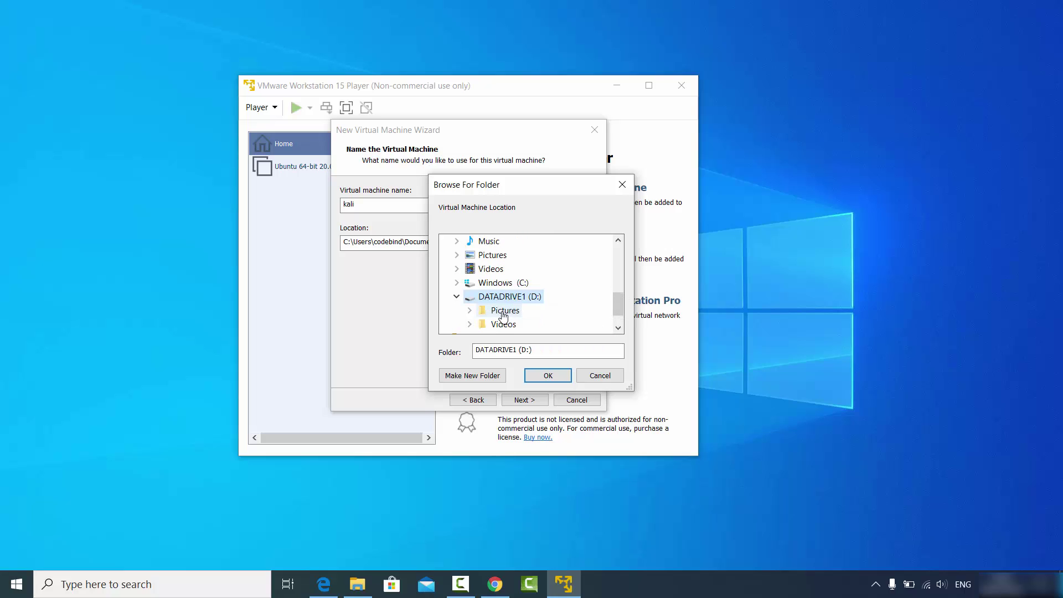
left_click(505, 324)
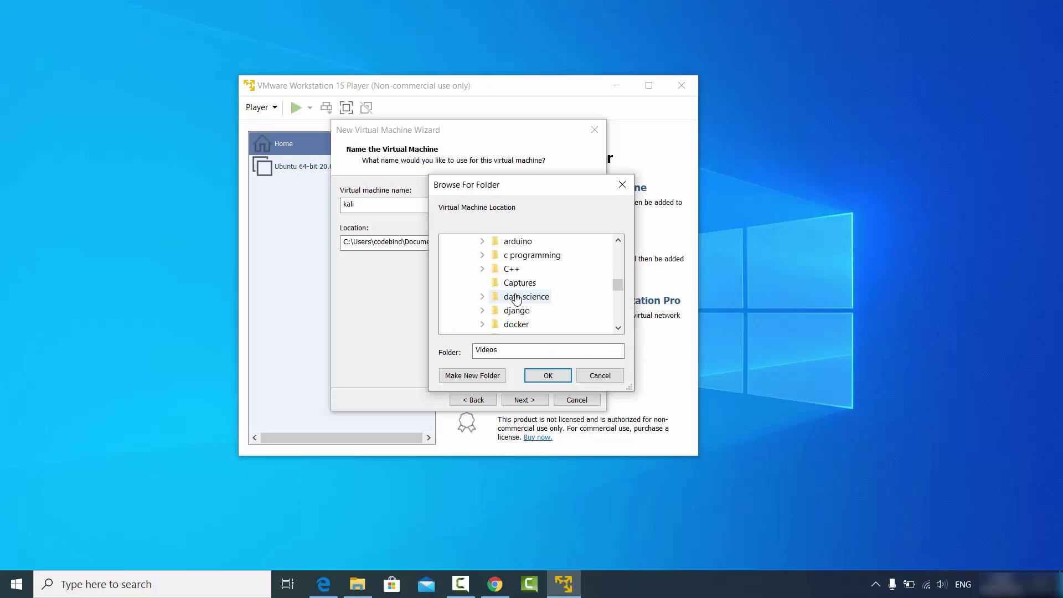
scroll(516, 299, "down", 4)
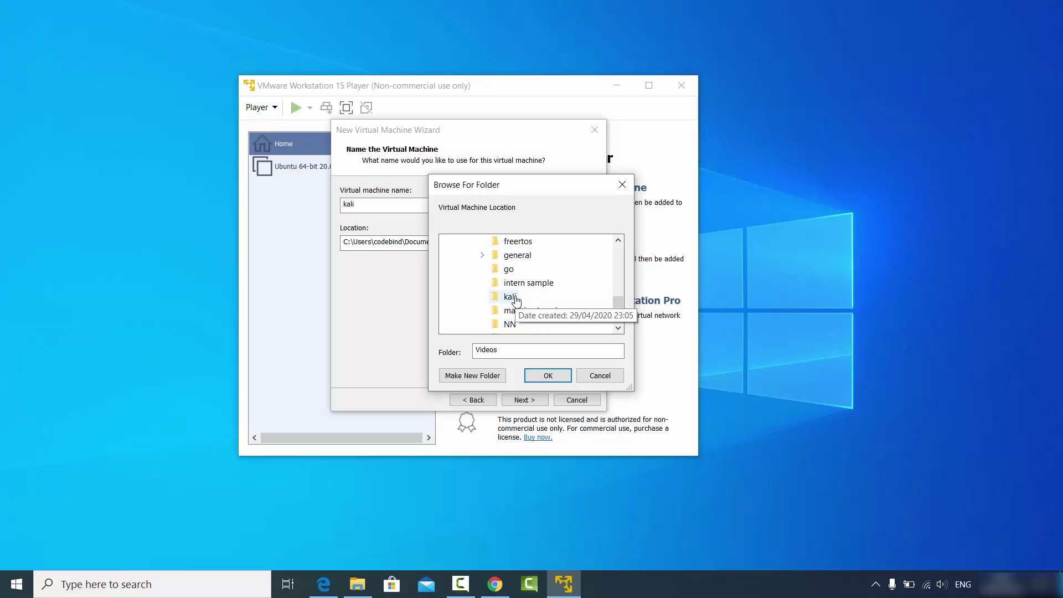
left_click(510, 298)
left_click(547, 376)
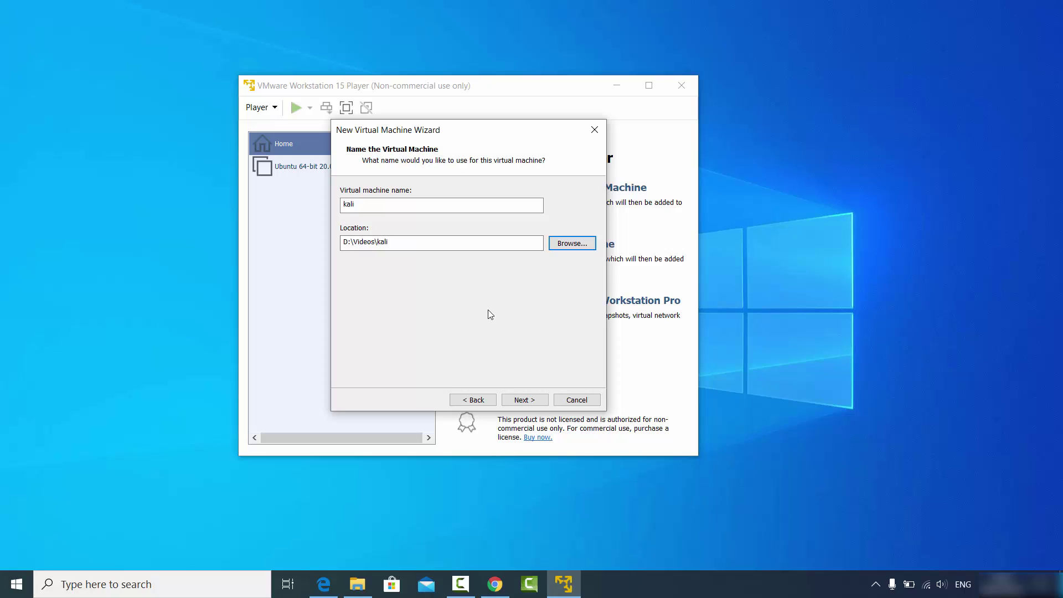
Step: Set the kali machine's maximum disk size to 100 GB and open Customize Hardware
left_click(526, 400)
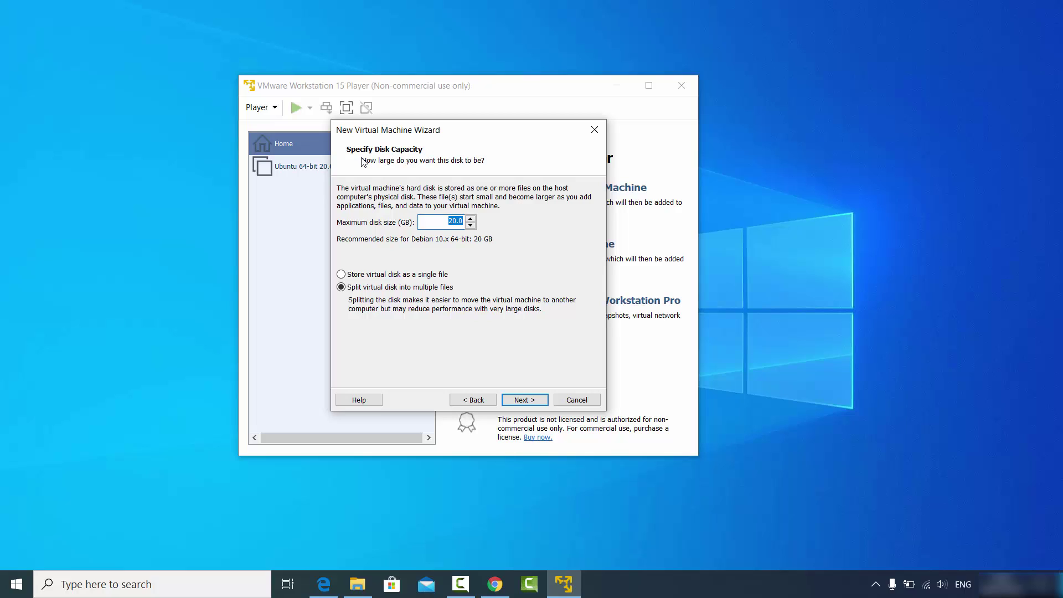
key("BackSpace")
left_click(533, 400)
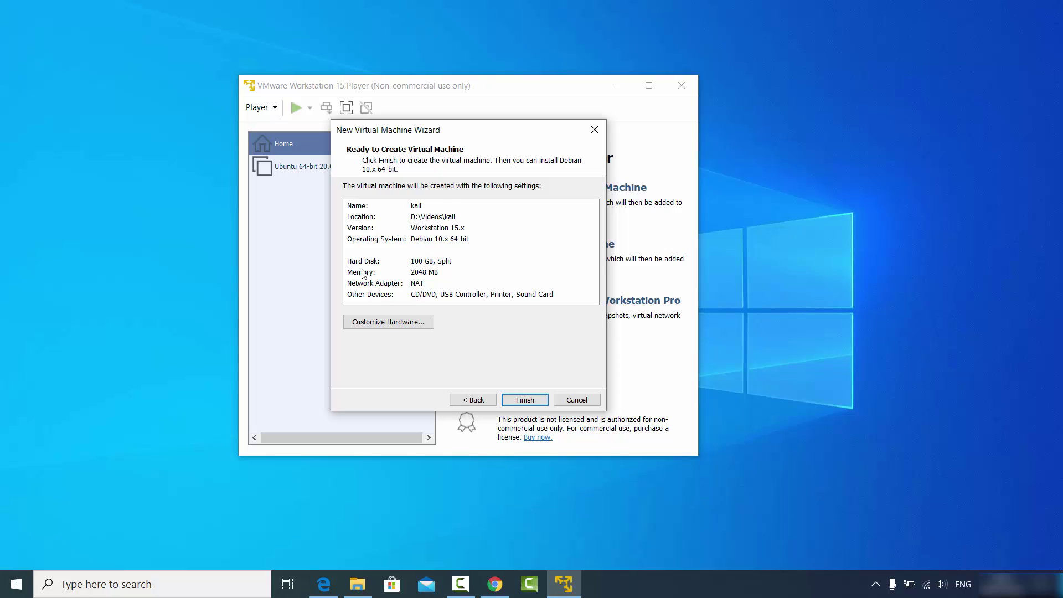
left_click(396, 326)
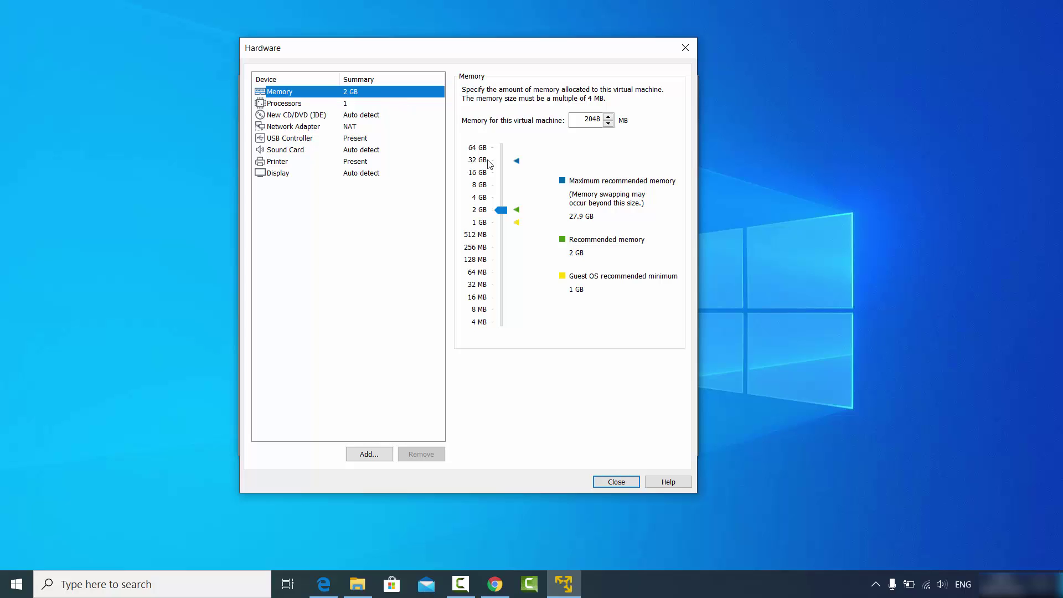
Step: Raise the VM memory to 8 GB and set the processor cores to 4
left_click_drag(501, 212, 489, 177)
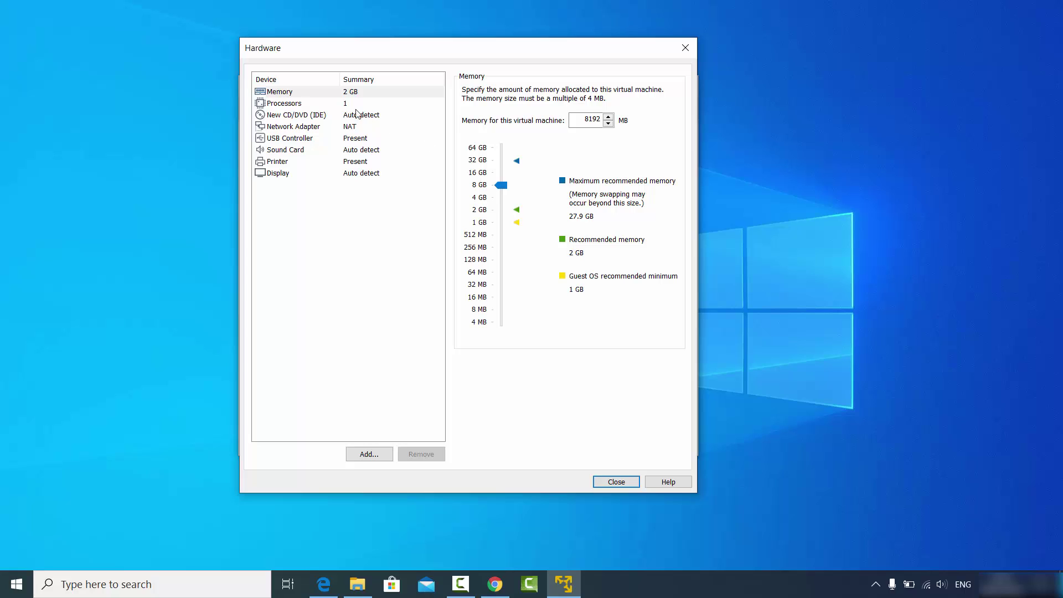
left_click(295, 105)
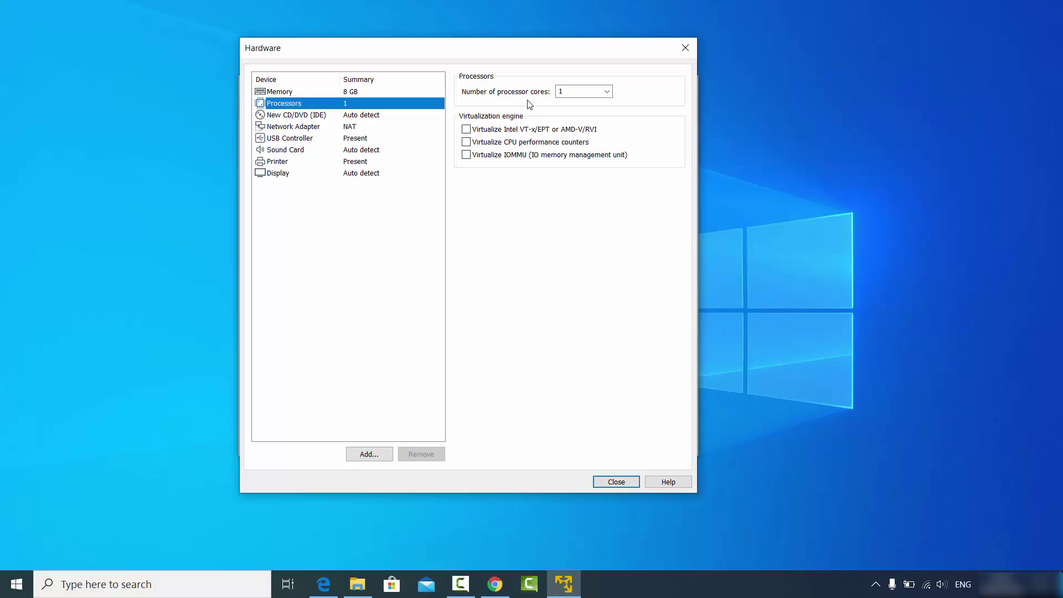
left_click(575, 94)
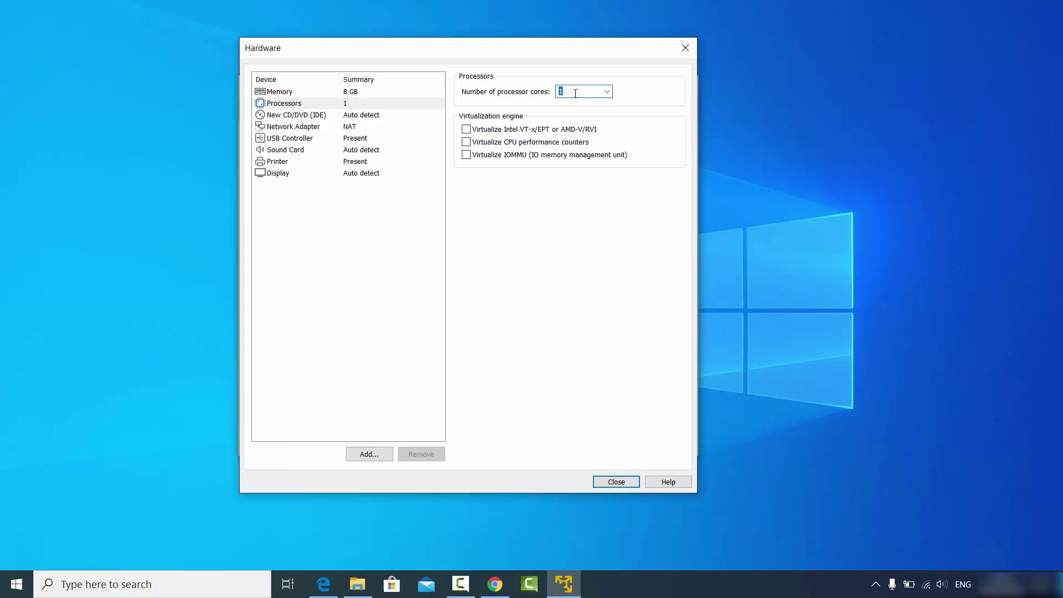
left_click(606, 91)
left_click(580, 129)
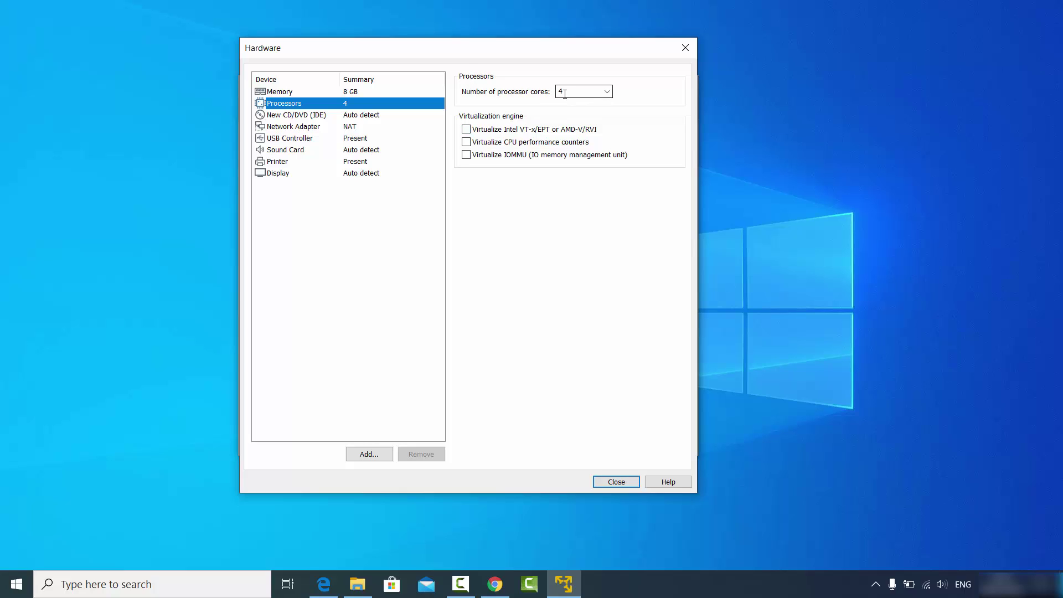
Step: Make the CD/DVD drive use the kali-linux-2020.1b-installer-amd64.iso image file
left_click(278, 118)
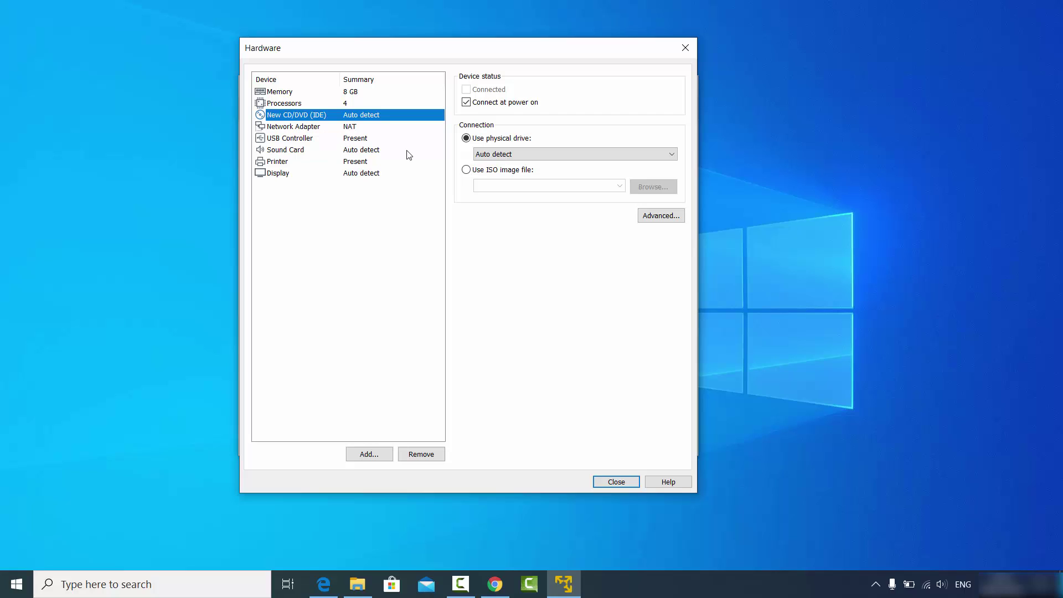
left_click(466, 170)
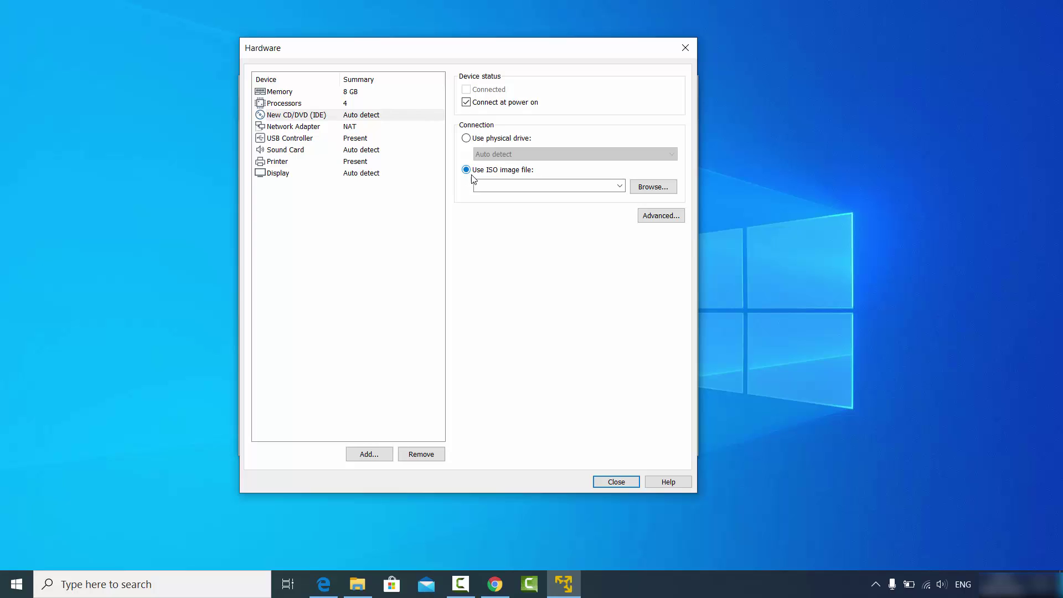
left_click(641, 188)
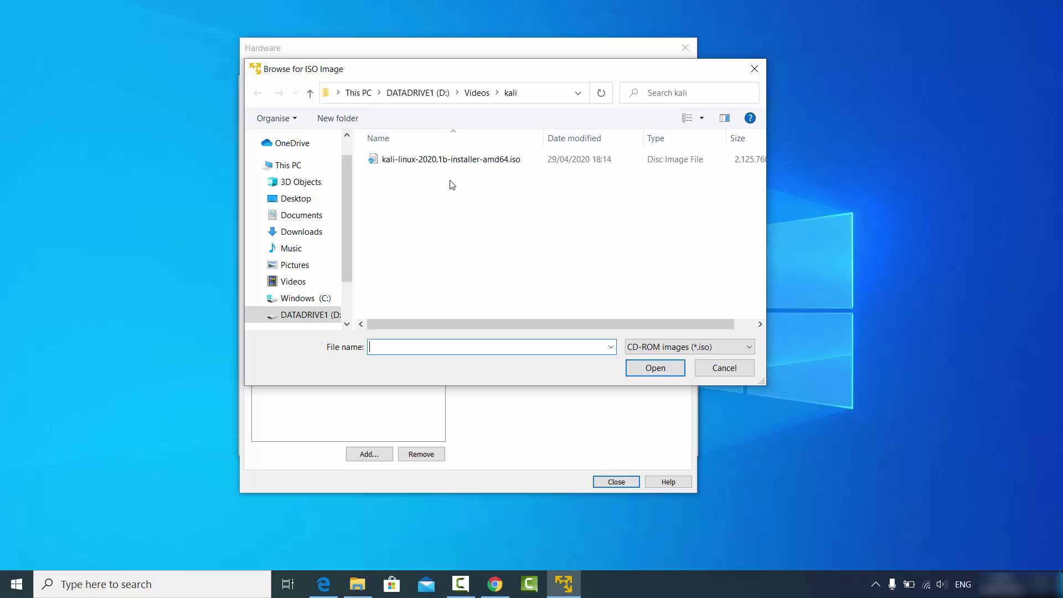
left_click(454, 160)
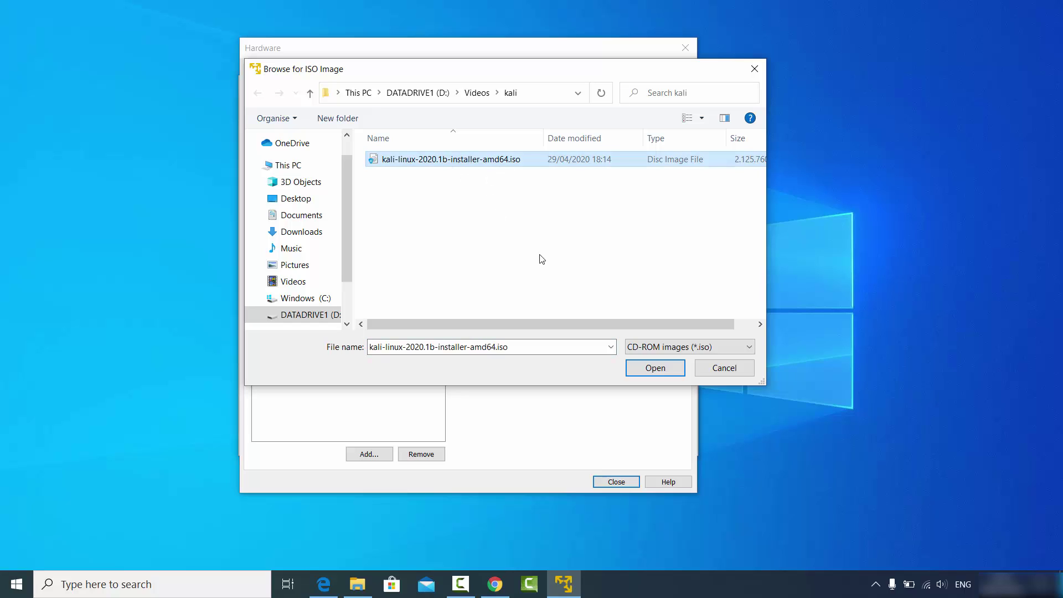
left_click(640, 374)
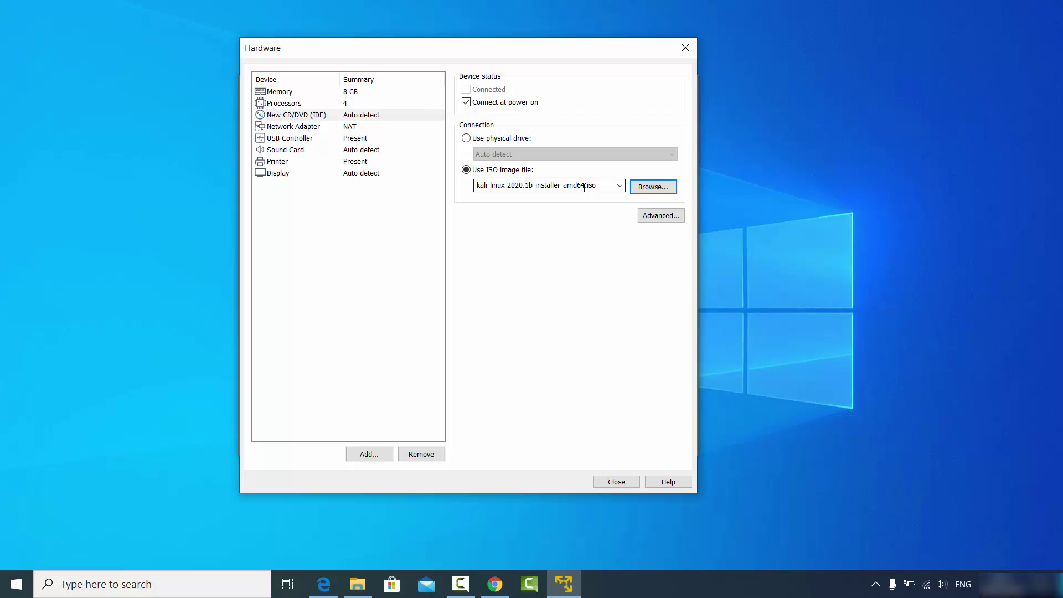
left_click(297, 127)
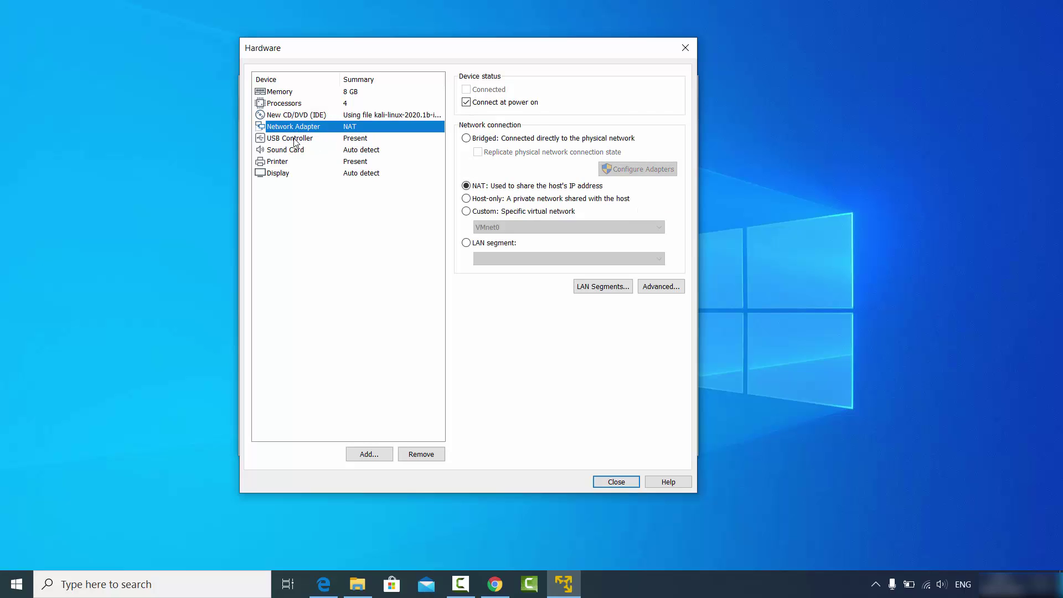
Step: Close hardware customisation and finish the wizard to create the kali VM
left_click(295, 140)
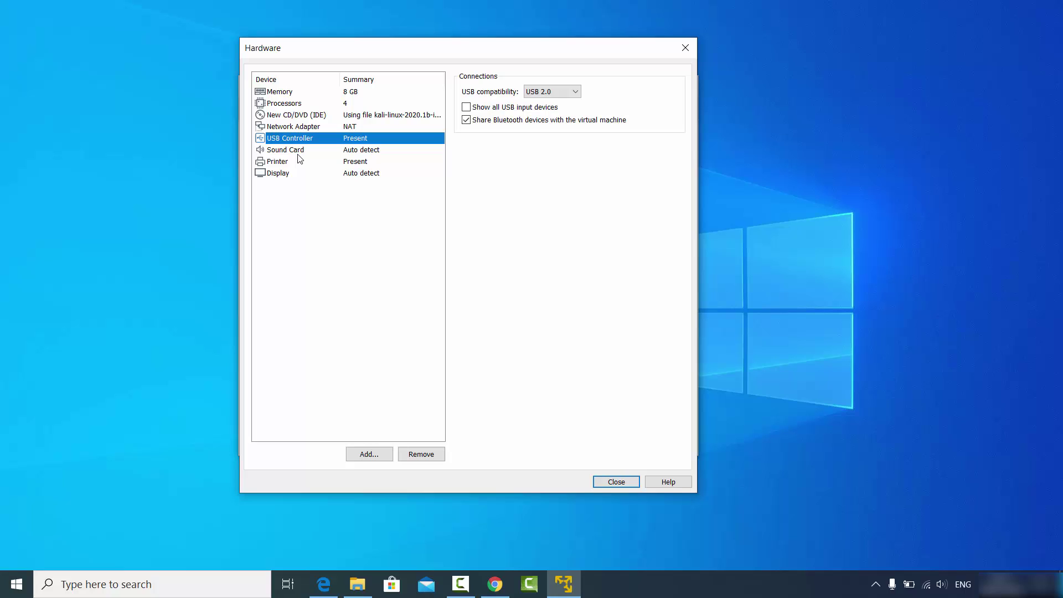
left_click(615, 482)
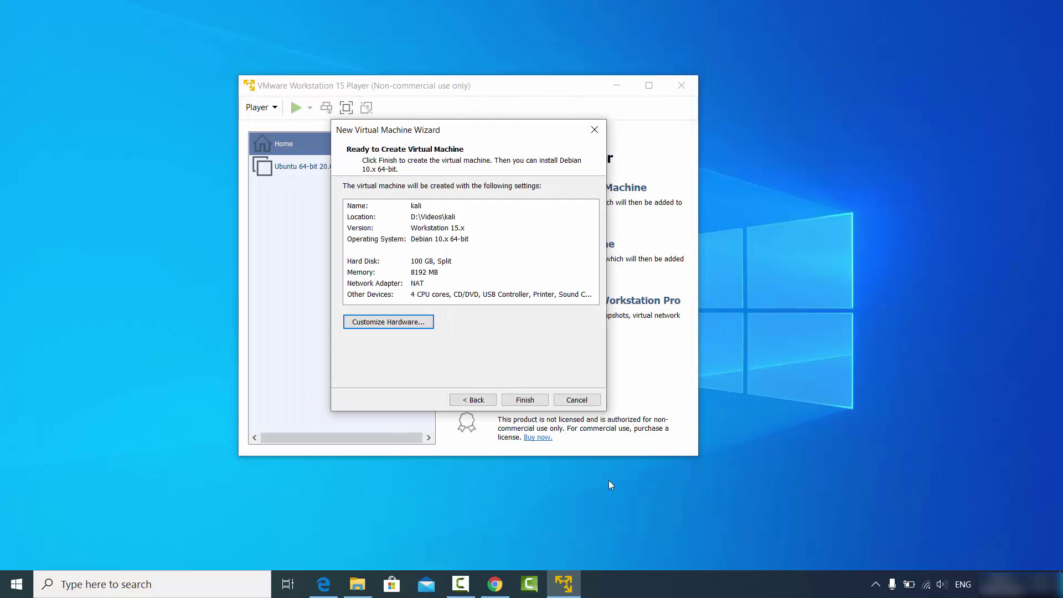
left_click(538, 402)
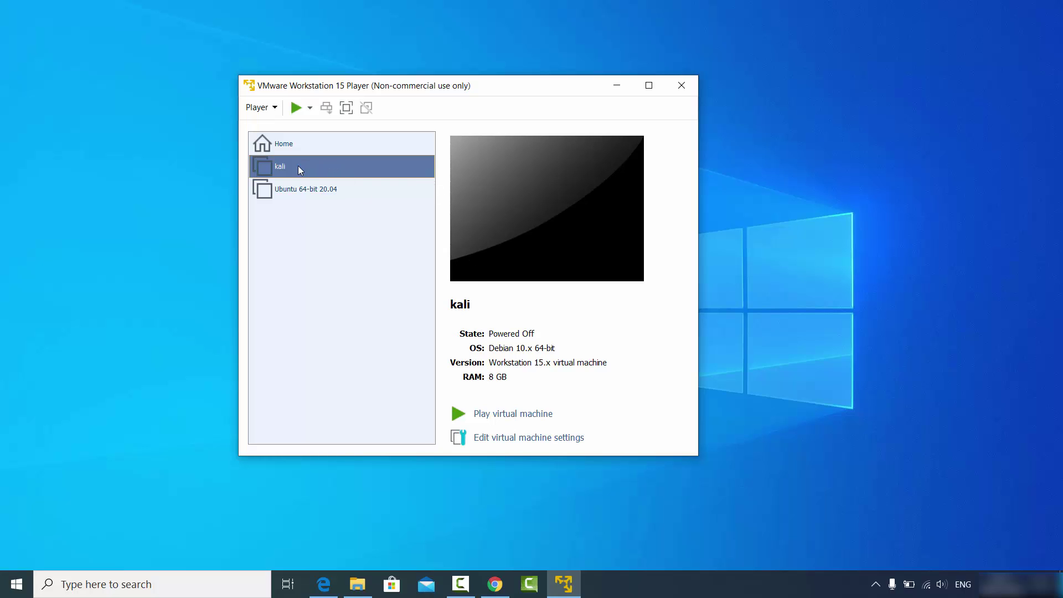
Step: Confirm the kali VM's CD/DVD still uses the Kali ISO, then power the machine on
left_click(523, 441)
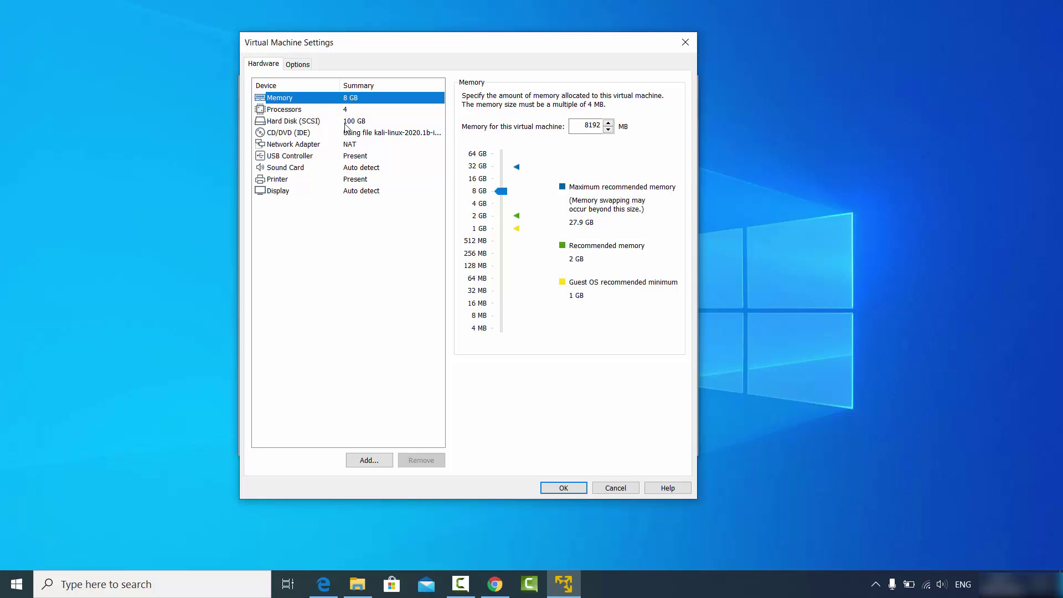
left_click(304, 133)
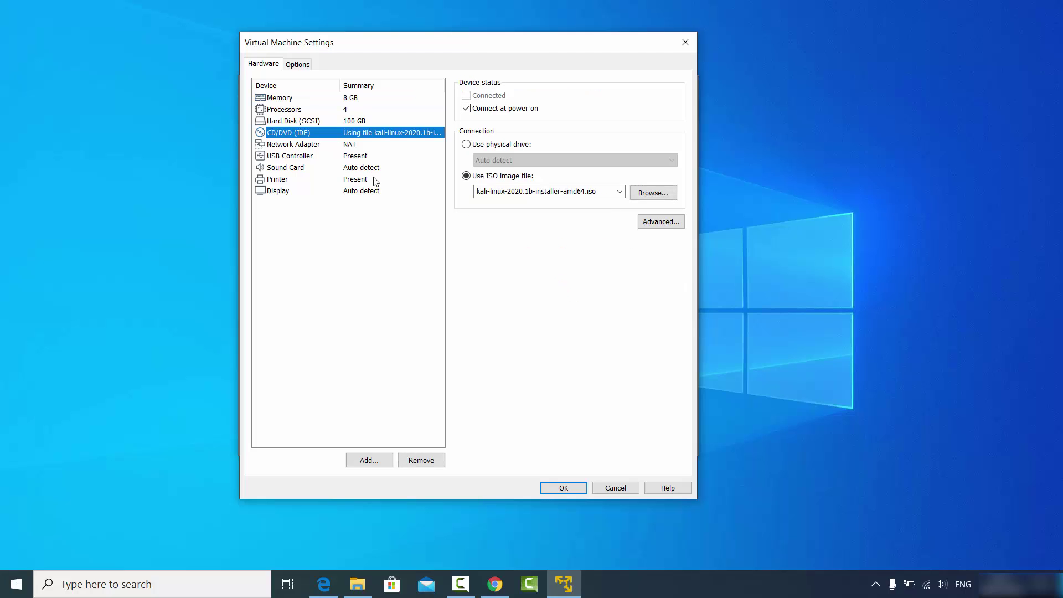
left_click(563, 487)
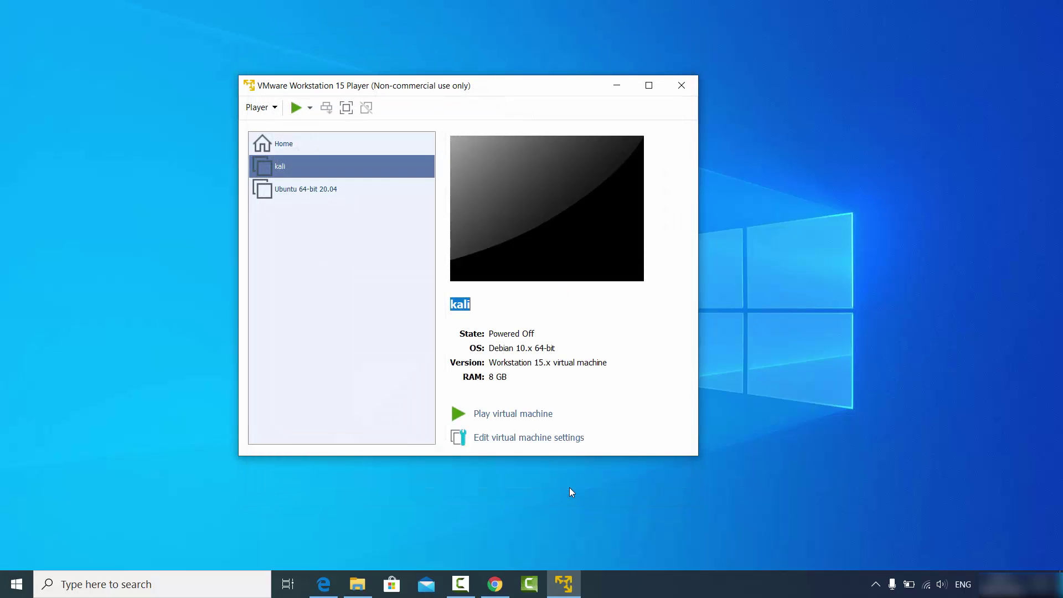
left_click(520, 305)
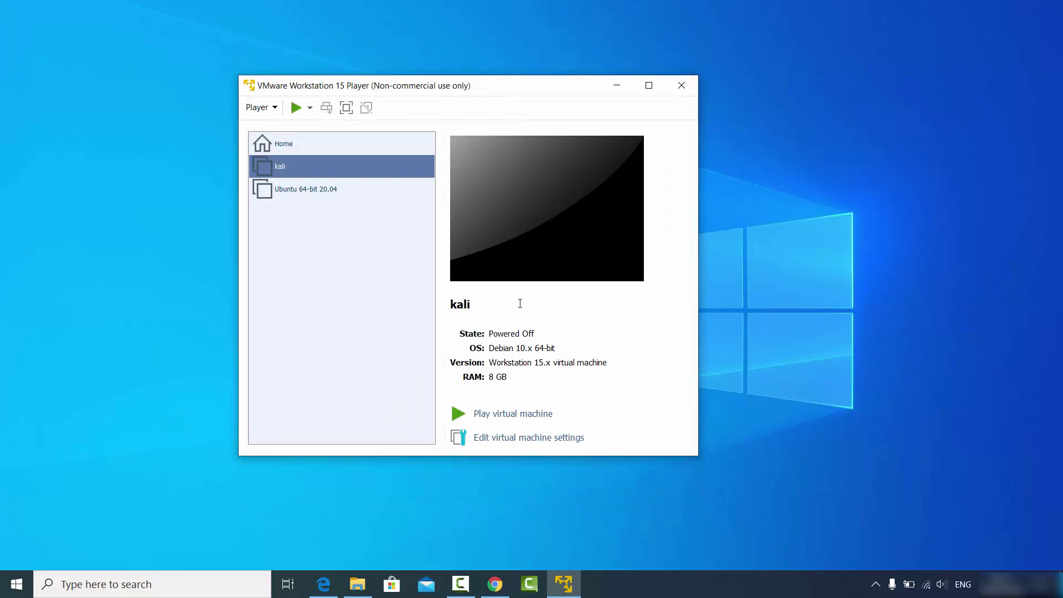
left_click(503, 416)
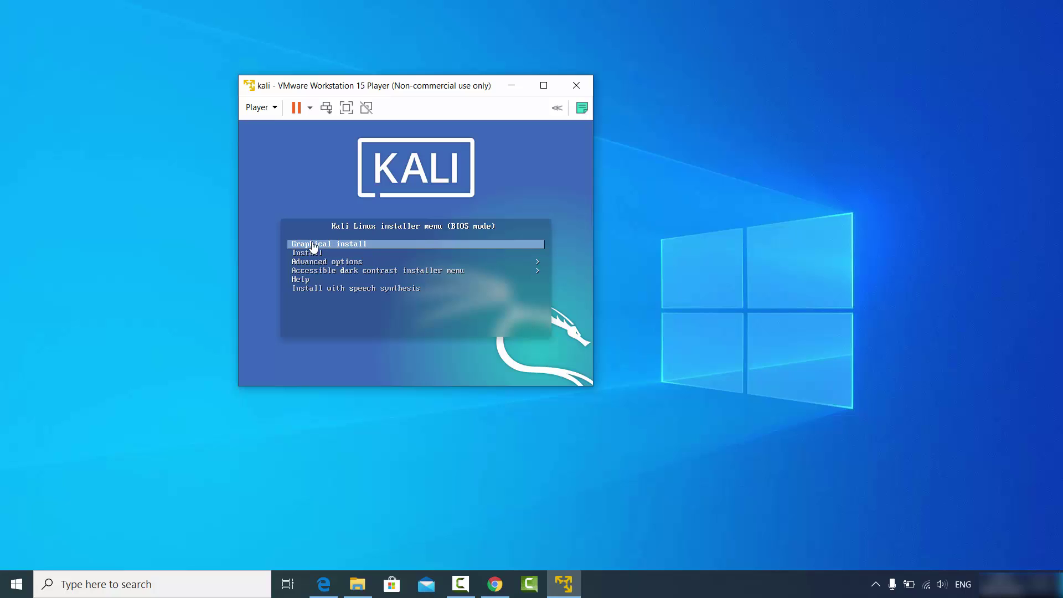
Step: Start Graphical install from the kali VM's boot menu
left_click(348, 252)
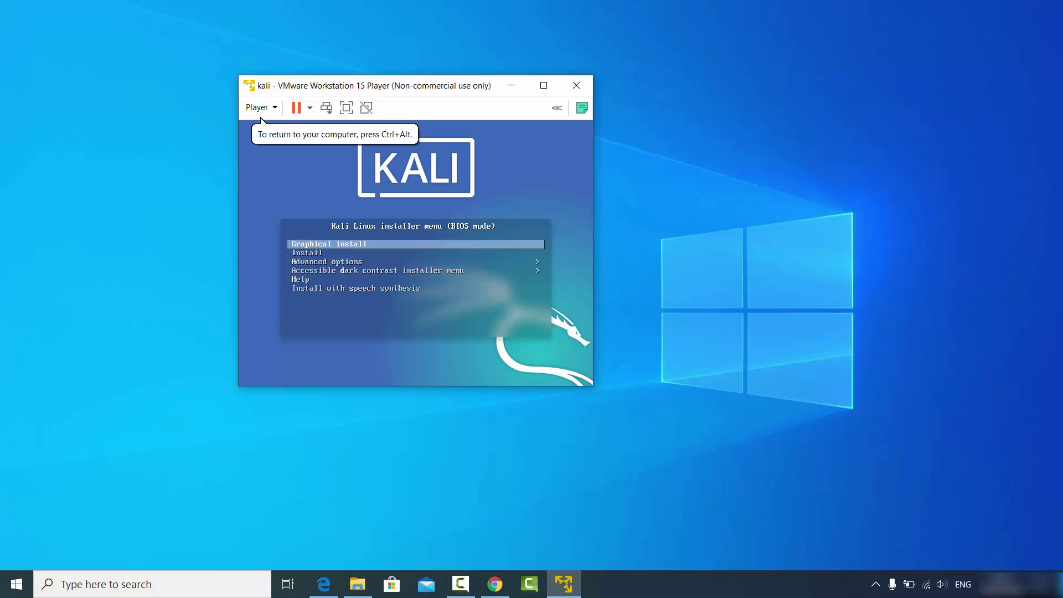
key("Down")
key("Down")
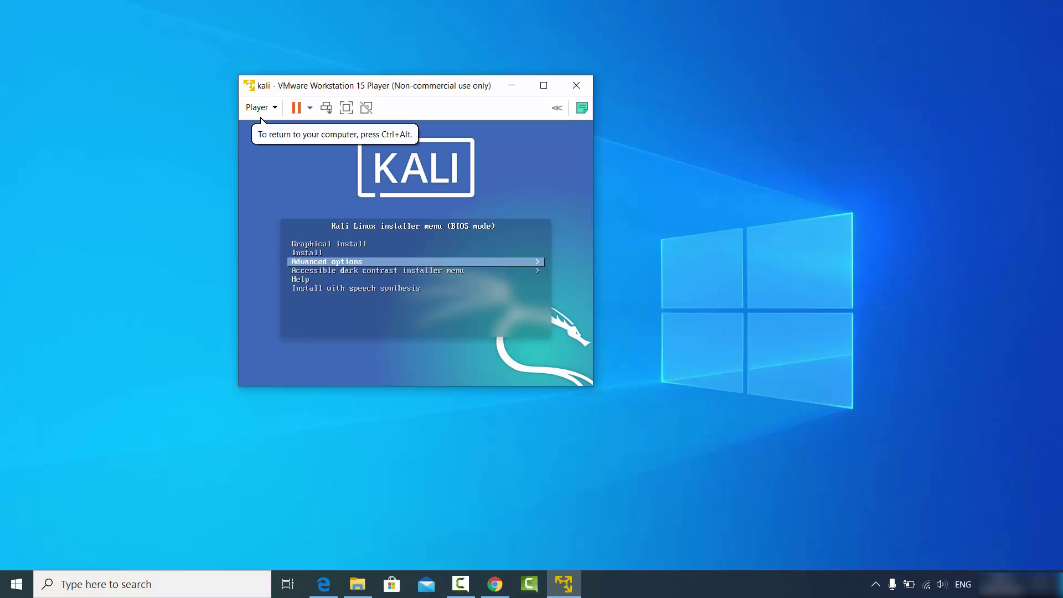
key("Down")
key("Down")
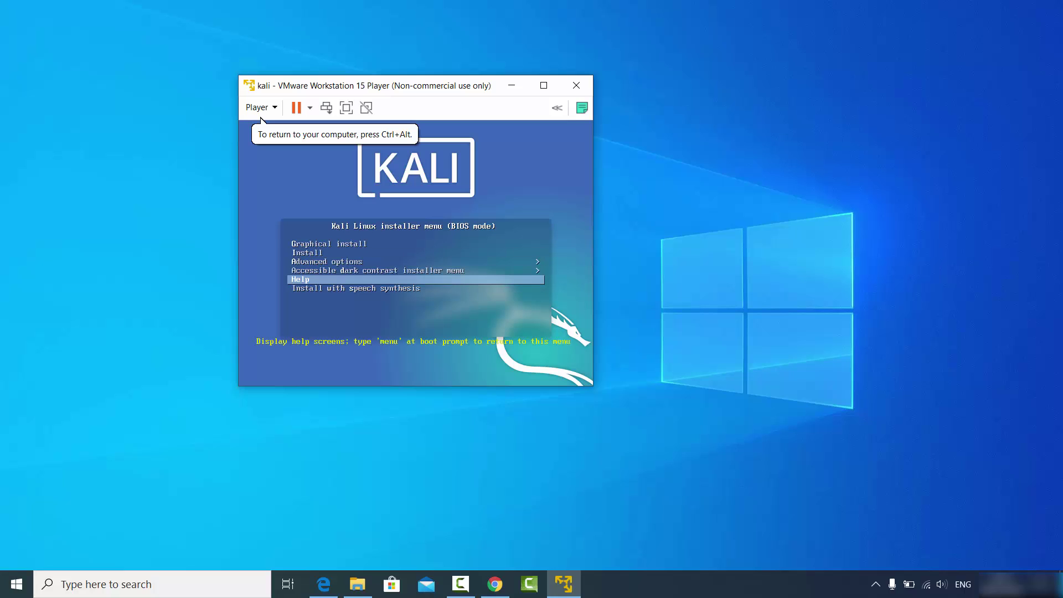
key("Up")
key("Up")
key("Up")
key("Up")
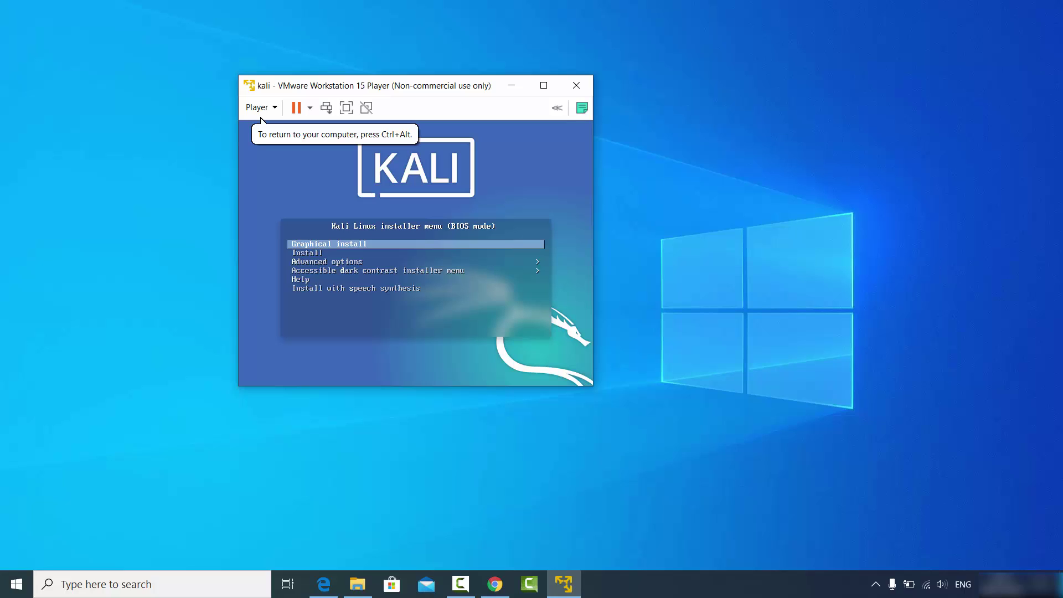
key("Return")
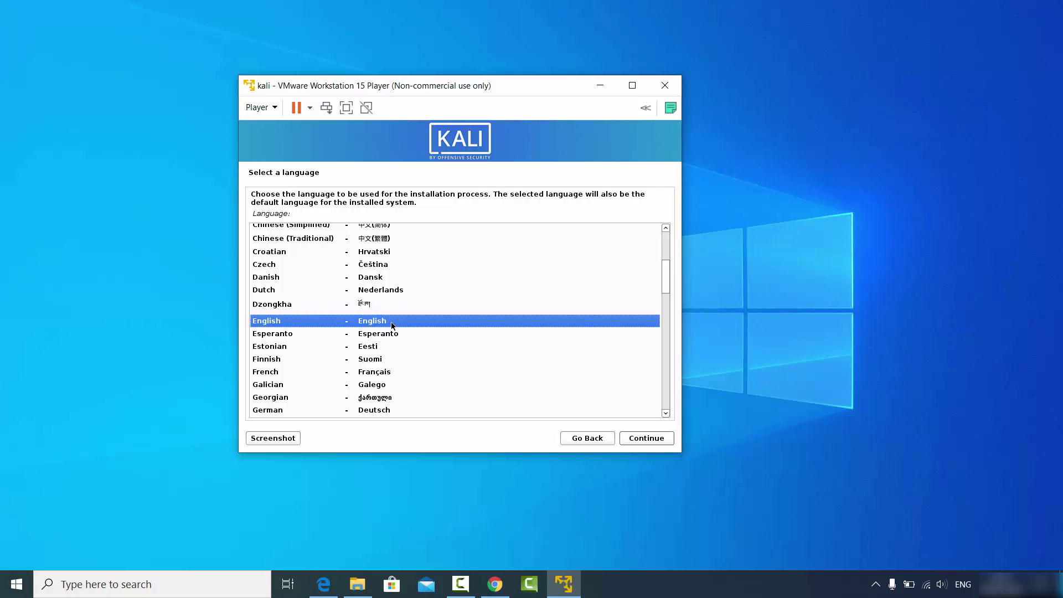
Step: Accept English as the installer language and United States as the location
left_click(642, 438)
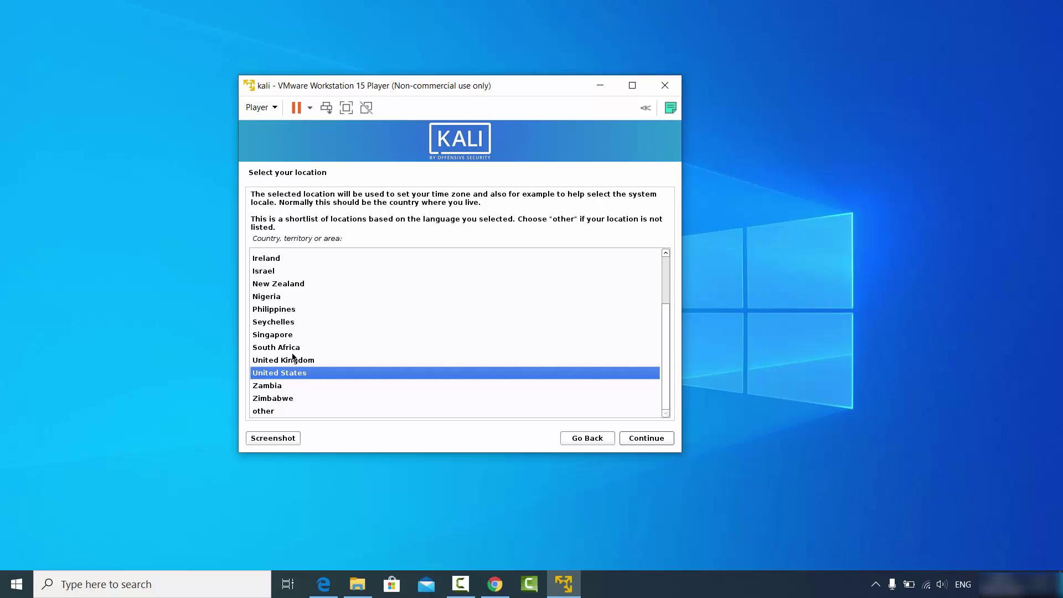
left_click(645, 438)
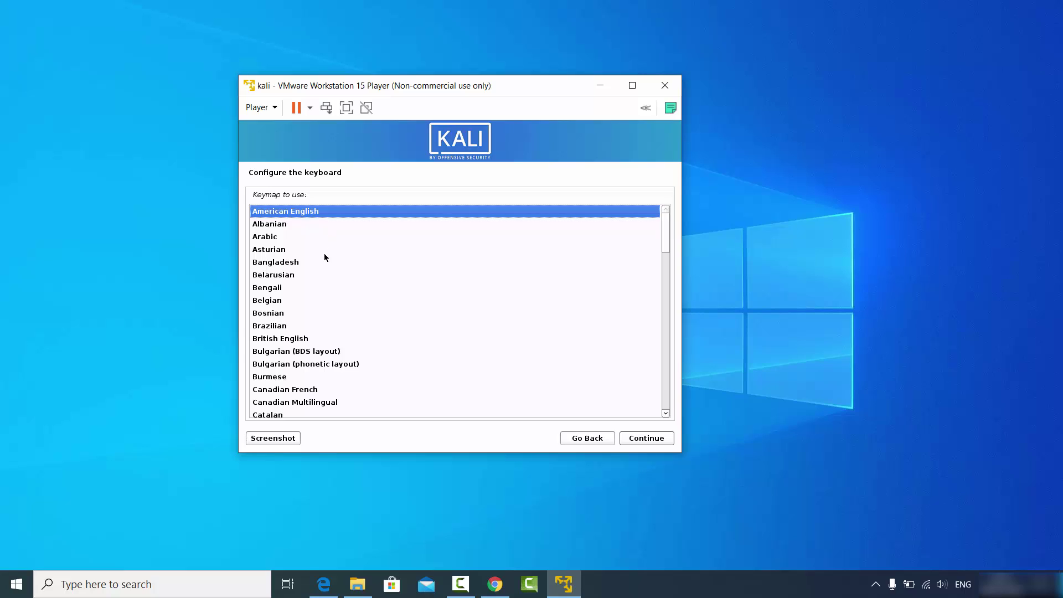
Step: Select the keyboard layout from the list and continue
scroll(274, 305, "down", 6)
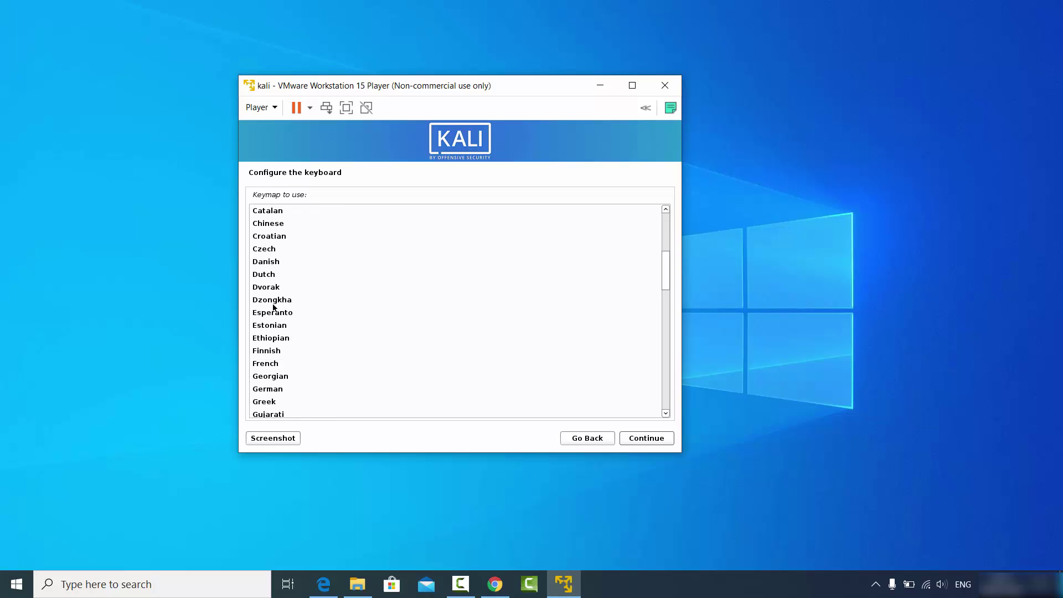
scroll(274, 306, "down", 1)
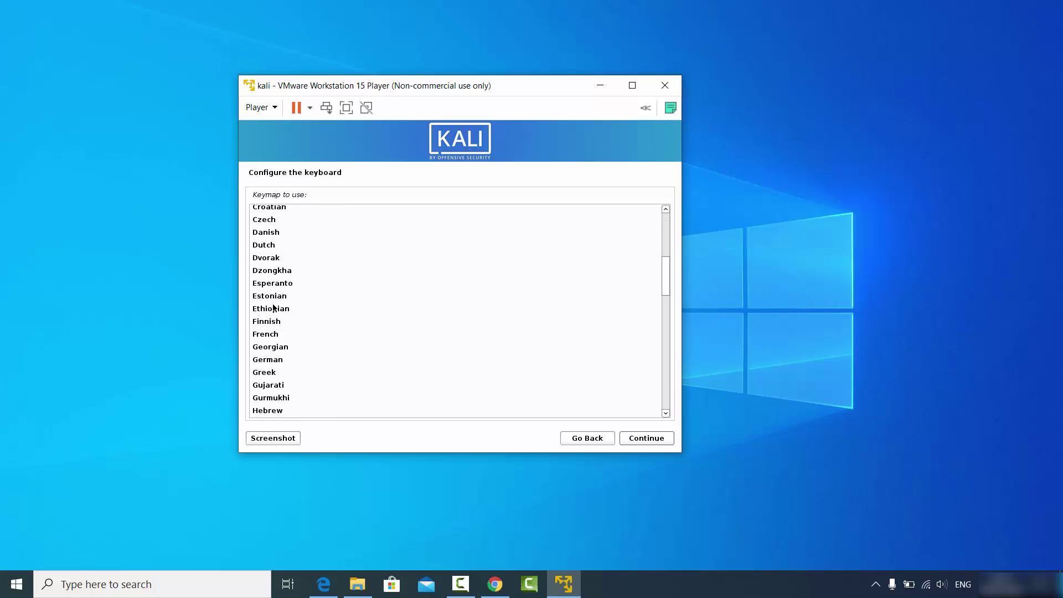
double_click(272, 361)
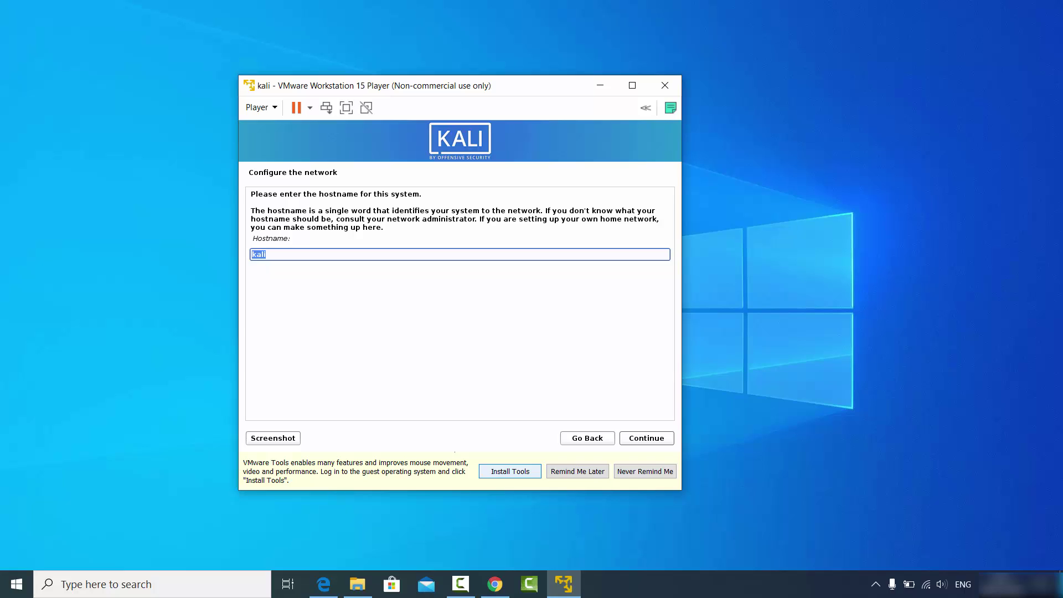
Step: Start the VMware Tools install, dismiss the CD-ROM warning, keep hostname kali with a blank domain
left_click(510, 472)
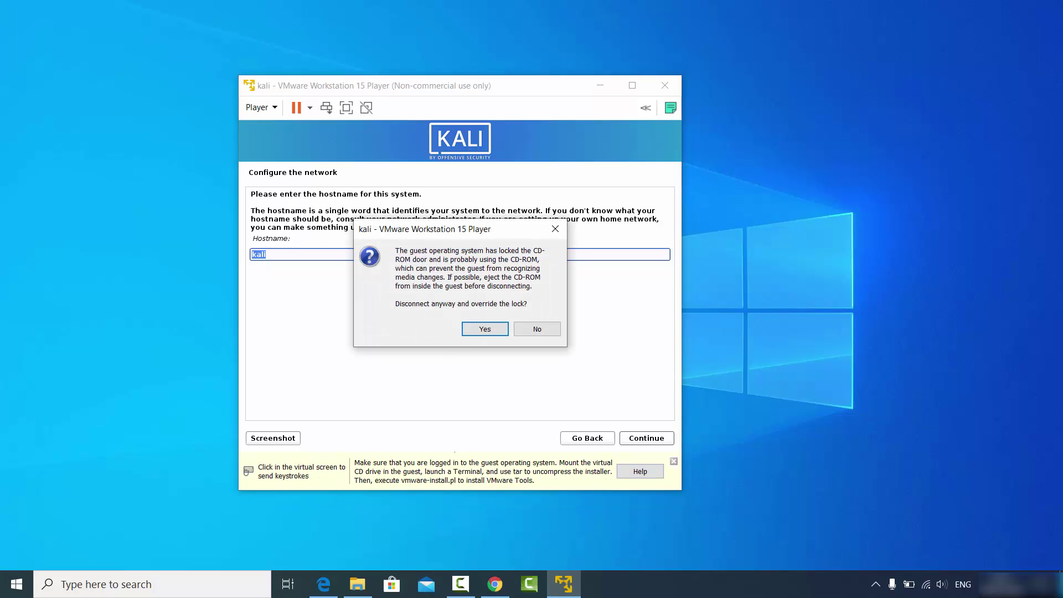
key("Return")
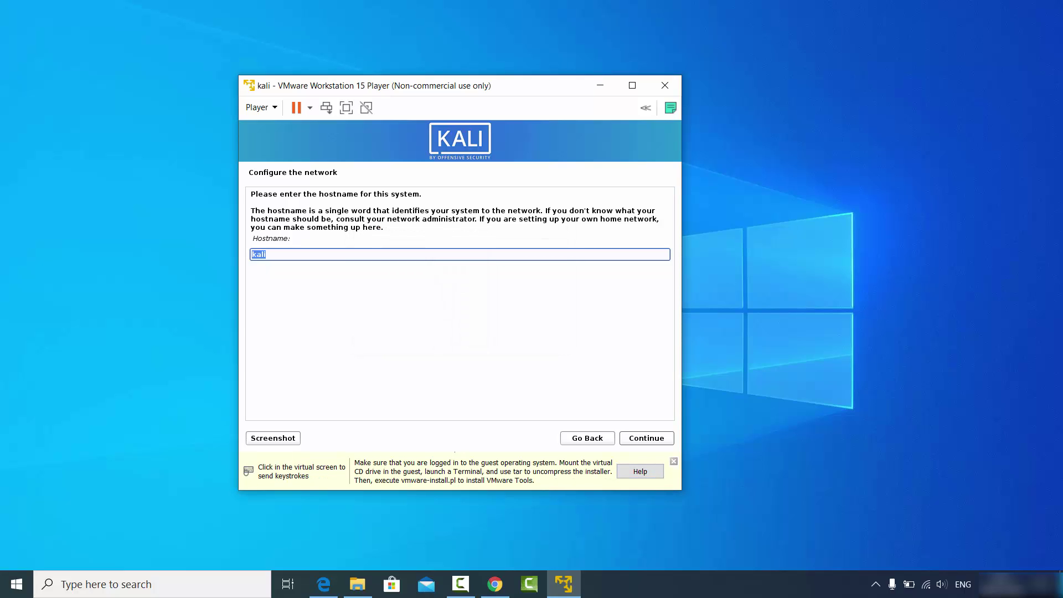
left_click(594, 451)
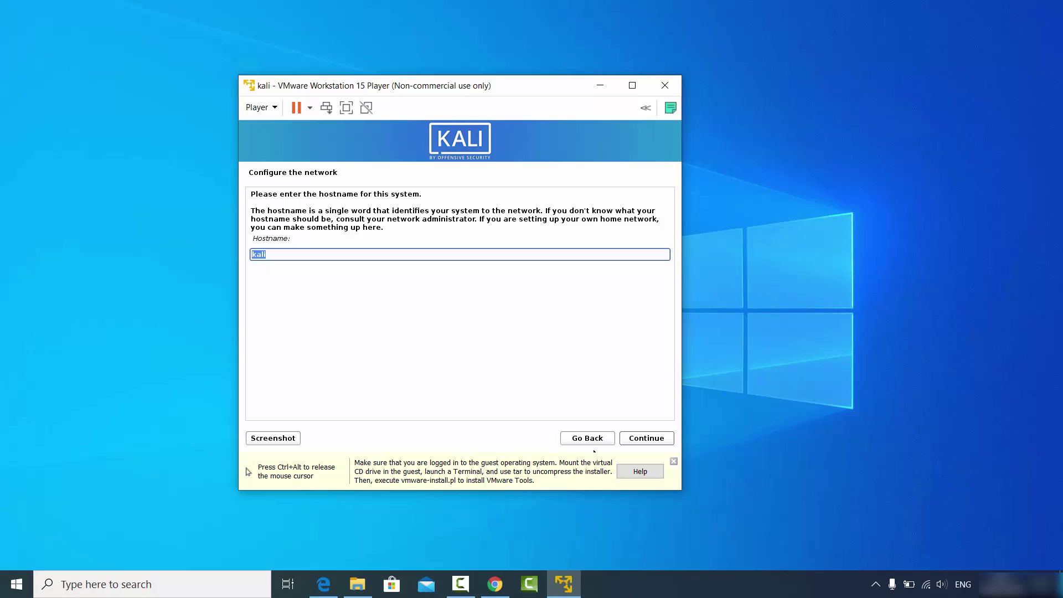
left_click(641, 440)
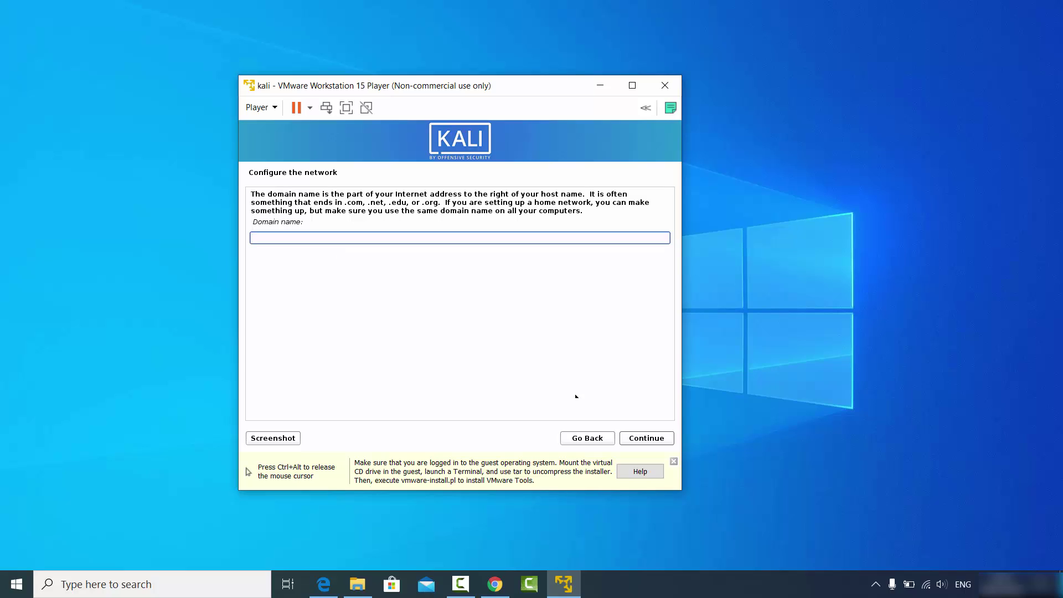
left_click(645, 437)
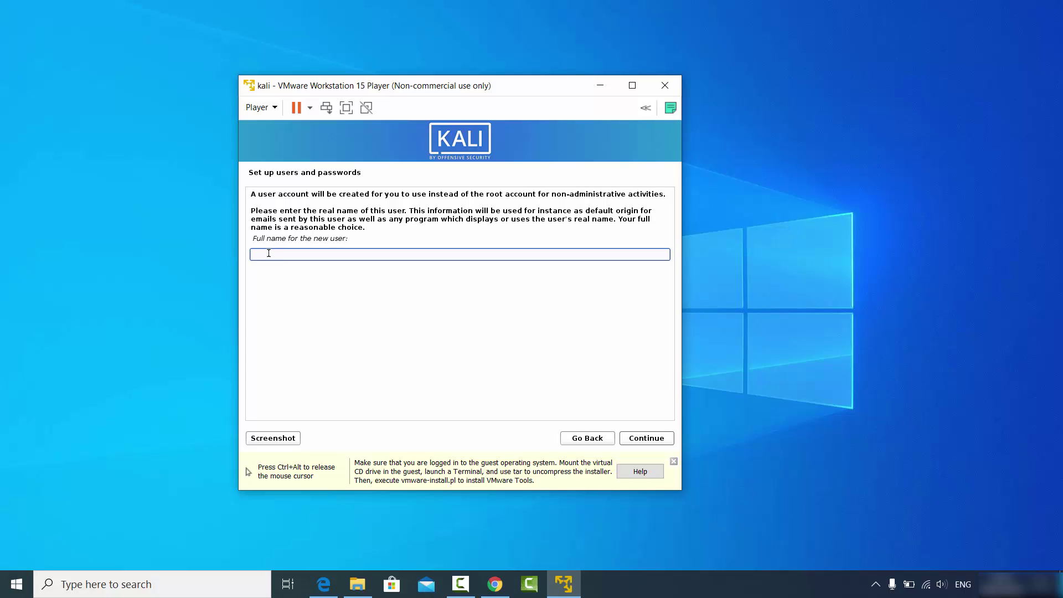
Step: Enter the new user's full name and accept the suggested username
type("codebind")
left_click(659, 443)
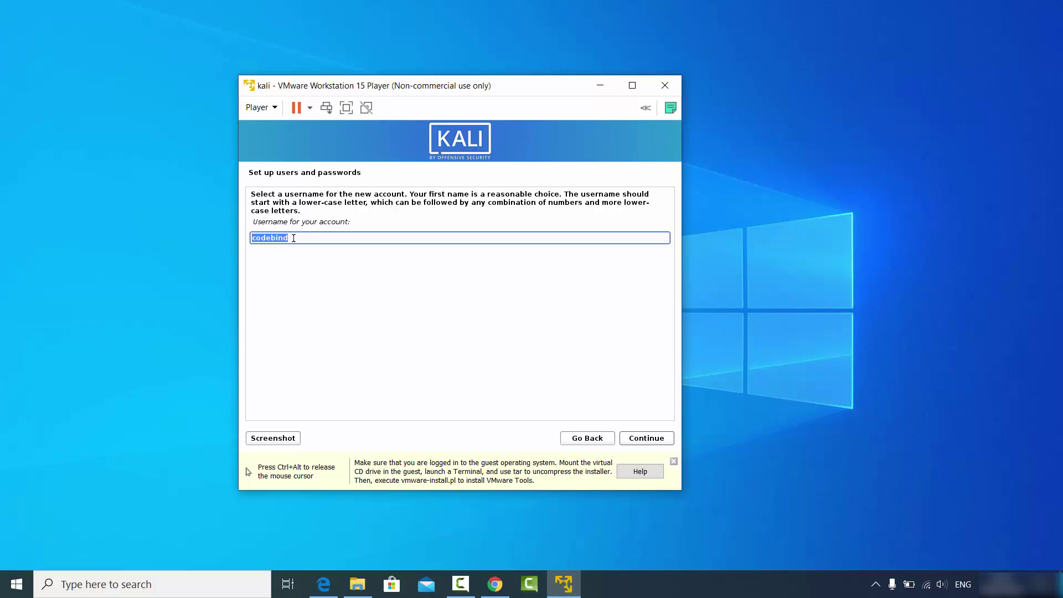
left_click(294, 239)
left_click(636, 440)
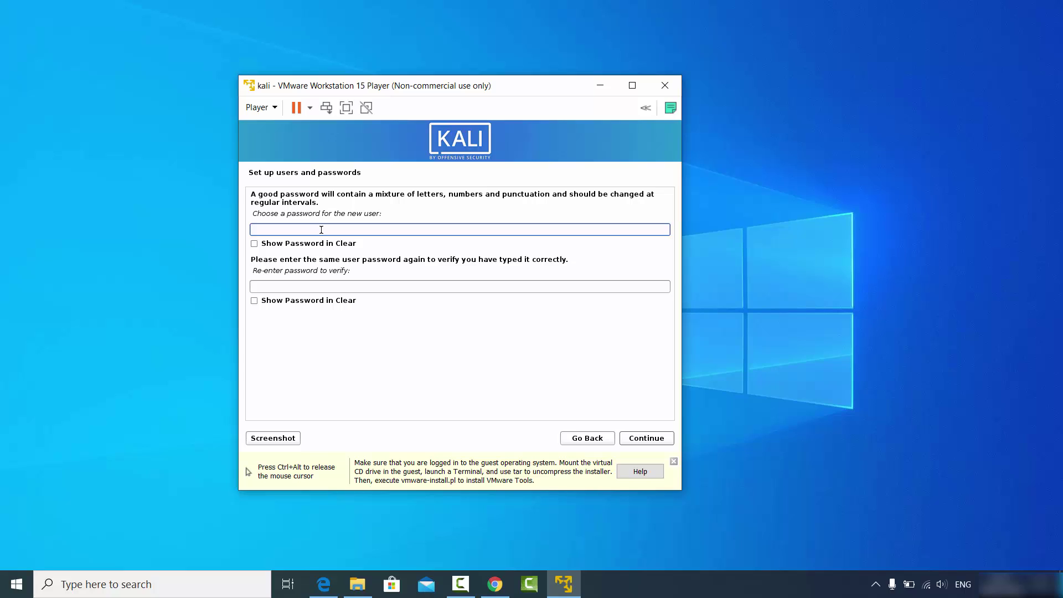
Step: Set and confirm the new user's account password
type("••••••")
key("Tab")
key("Tab")
type("••••••")
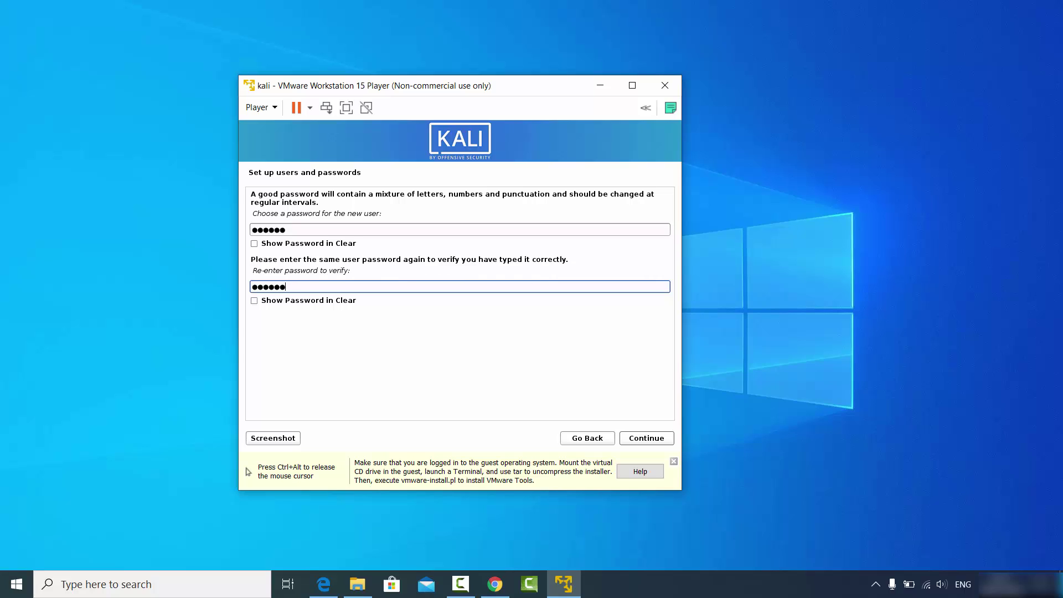
left_click(635, 439)
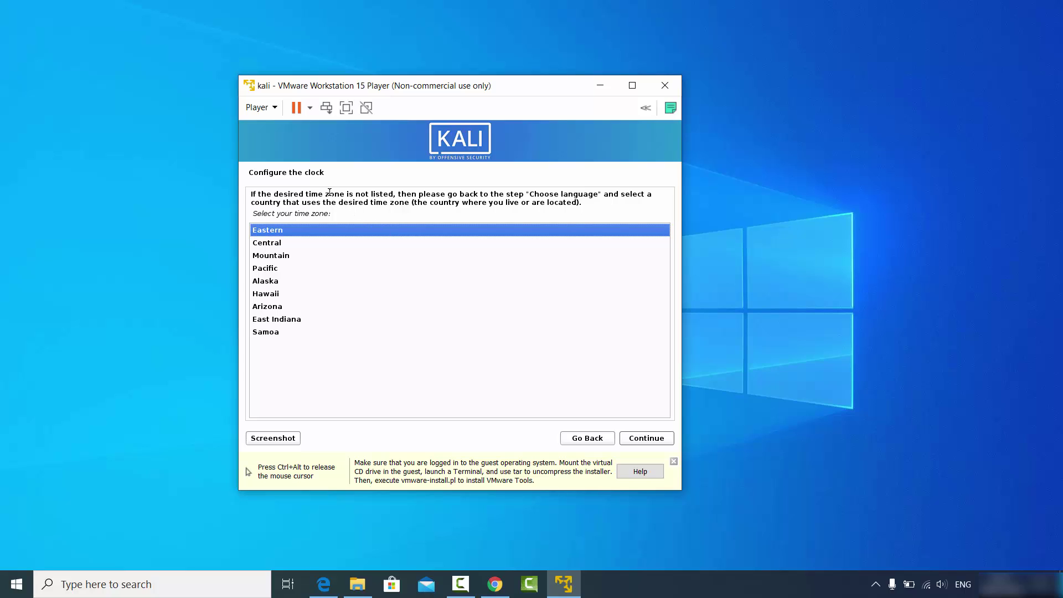
Step: Set the installer's time zone to Central
left_click(277, 248)
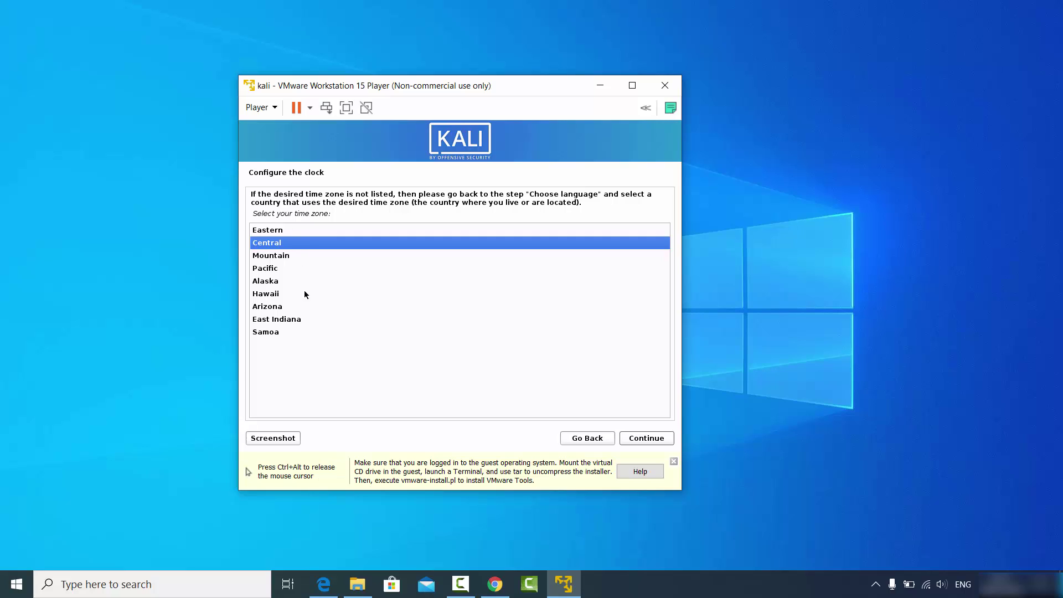
left_click(637, 437)
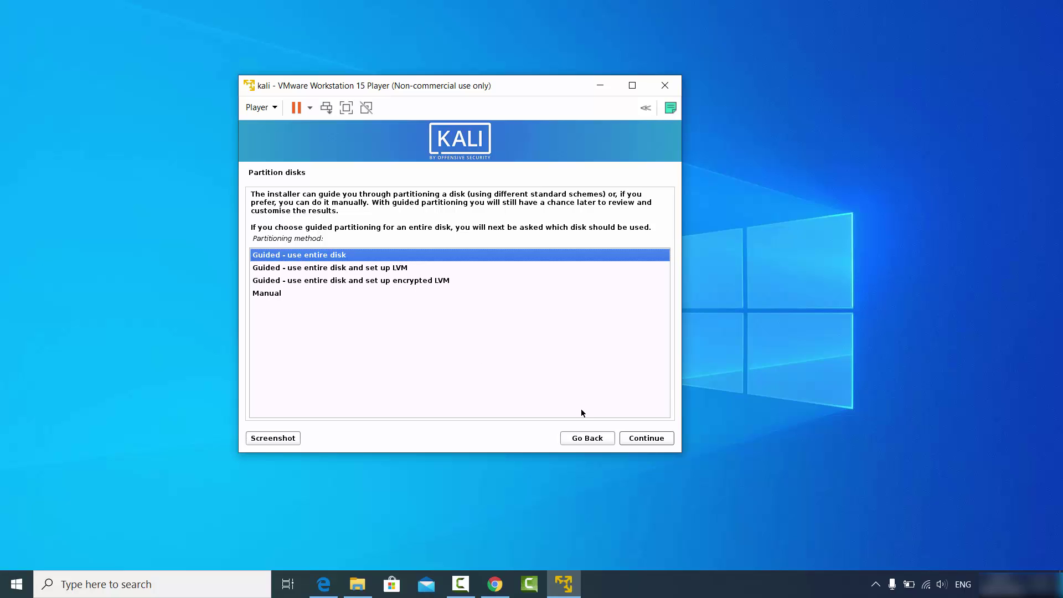
Step: Guided-partition the entire 107.4 GB disk with all files in one partition and write changes
left_click(636, 439)
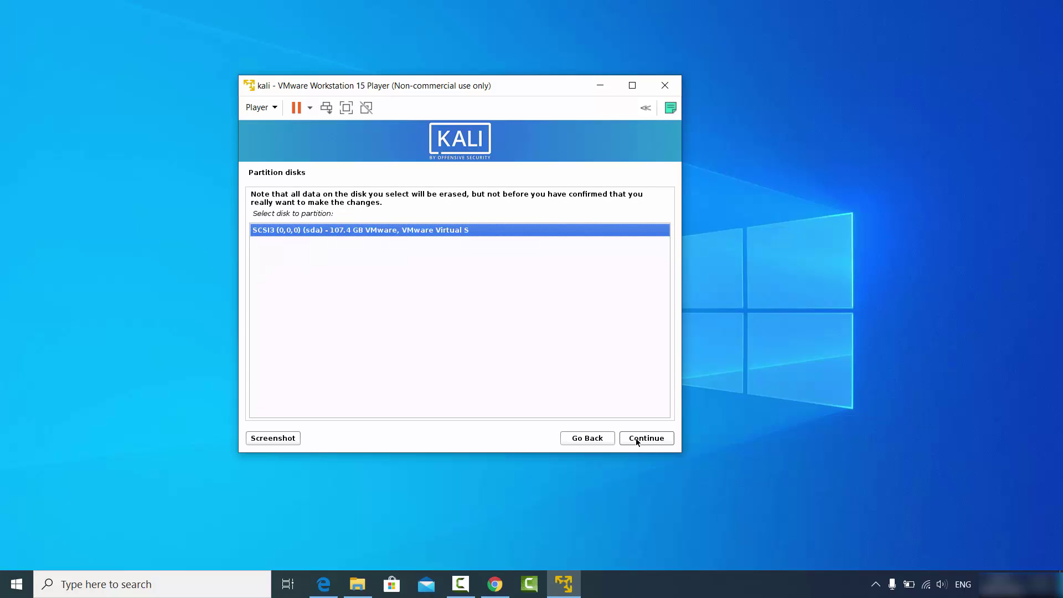
left_click(637, 439)
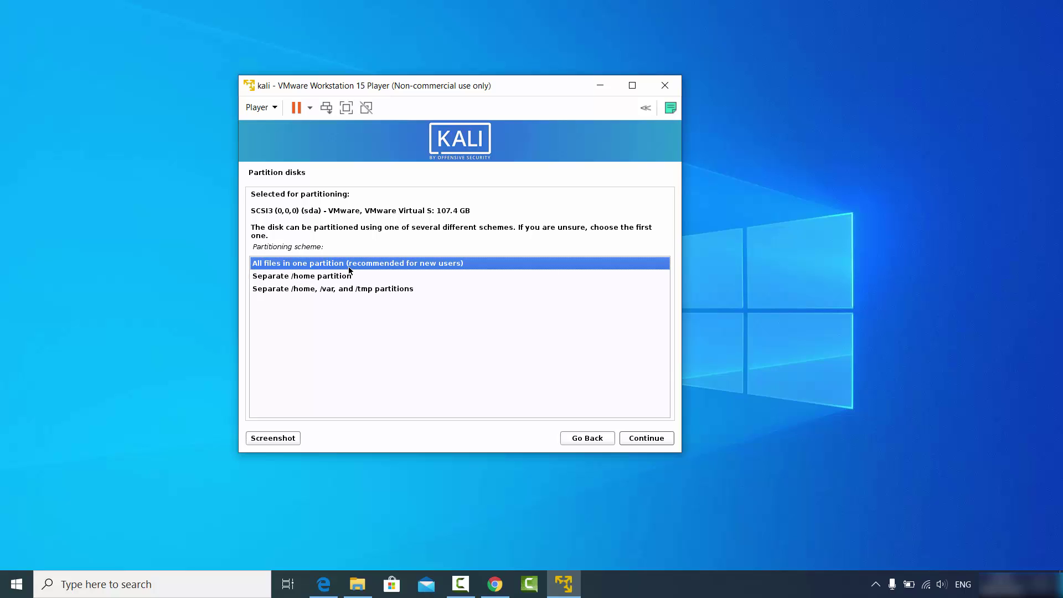
left_click(644, 438)
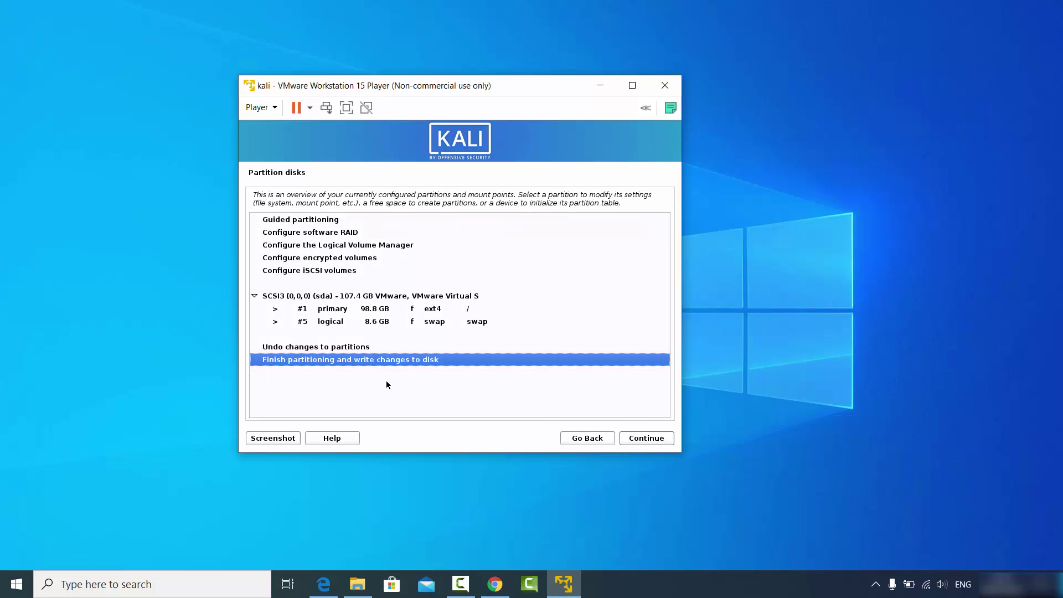
left_click(644, 439)
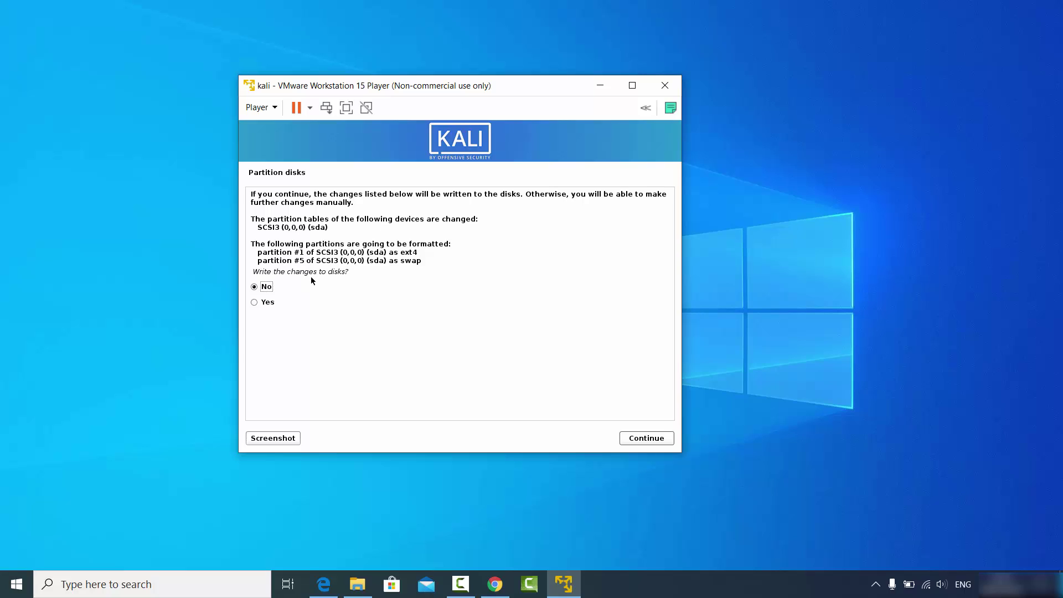
left_click(268, 303)
left_click(641, 439)
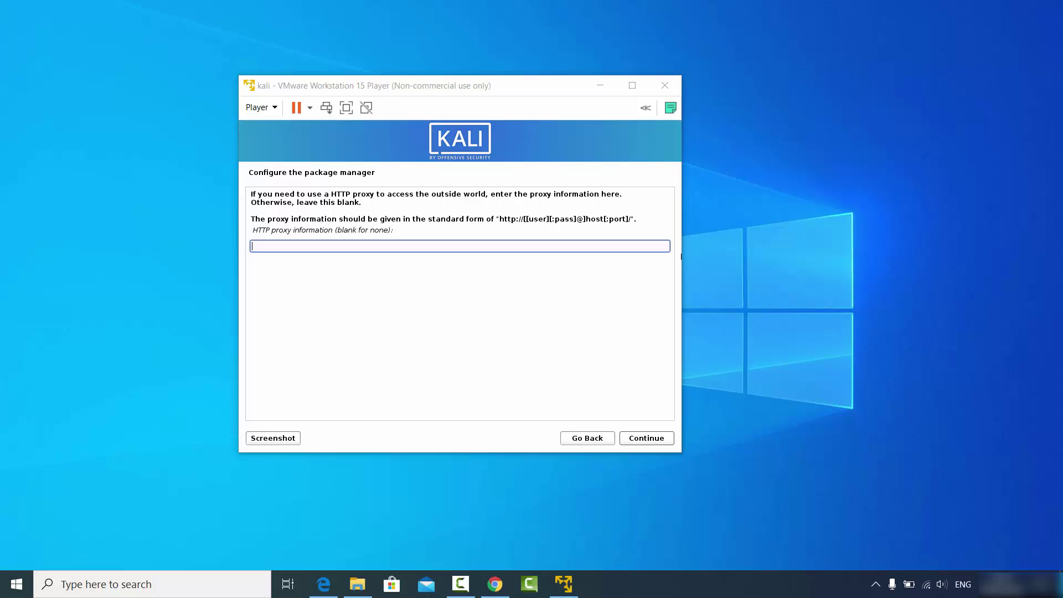
Step: Continue past the package manager prompt with the HTTP proxy left blank
left_click(646, 439)
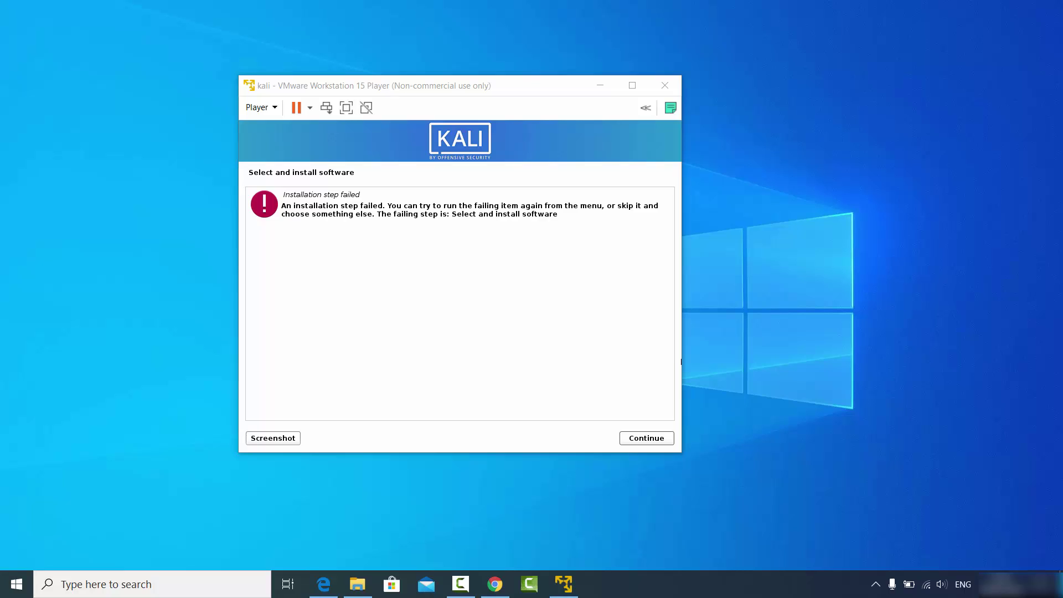
Step: Dismiss the failed-step error, rerun Select and install software, and install the default selection
left_click(513, 215)
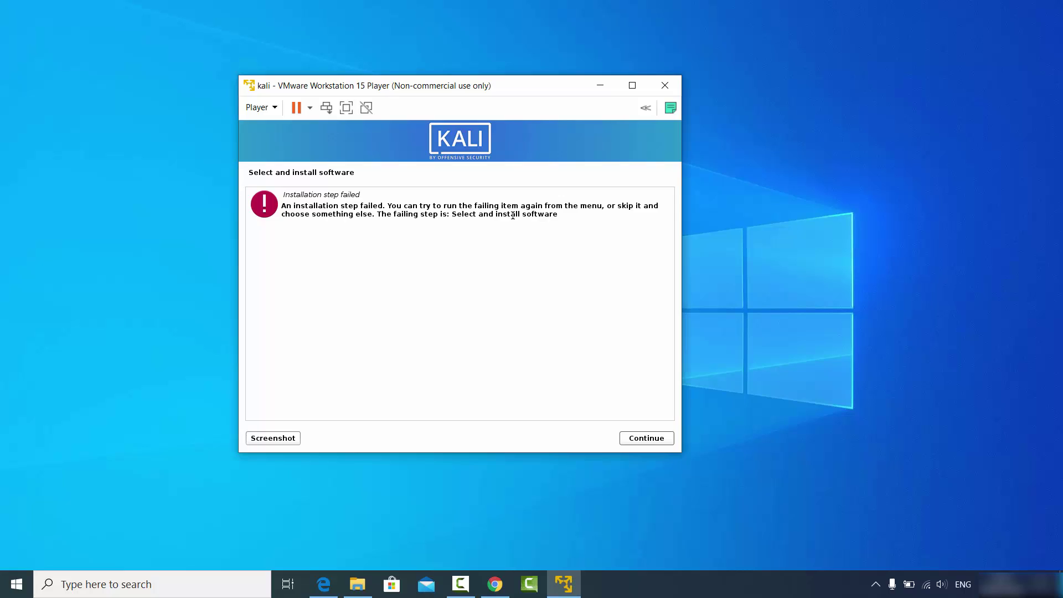
left_click(651, 440)
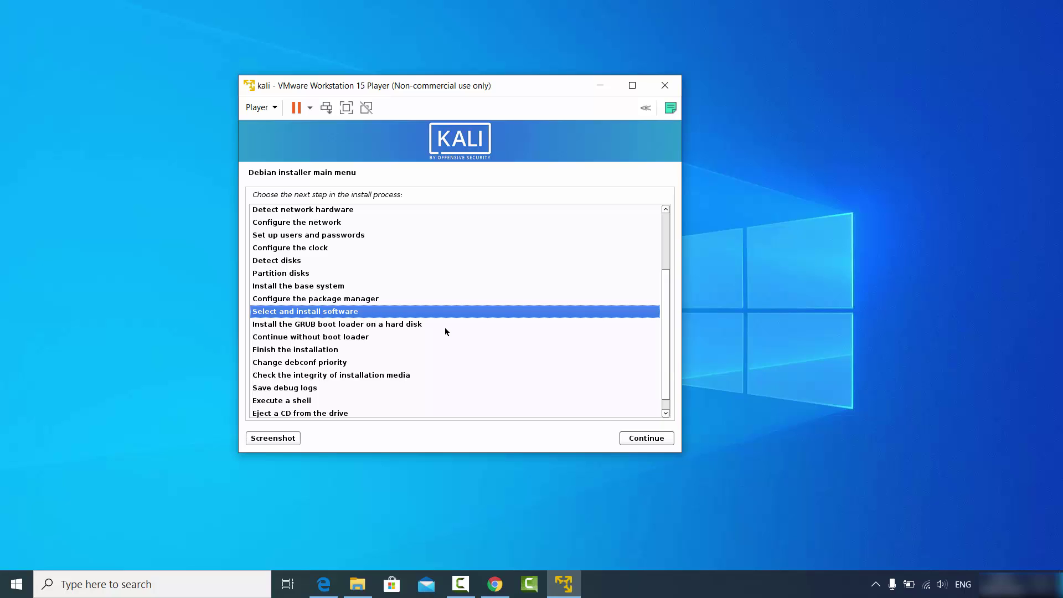
left_click(635, 438)
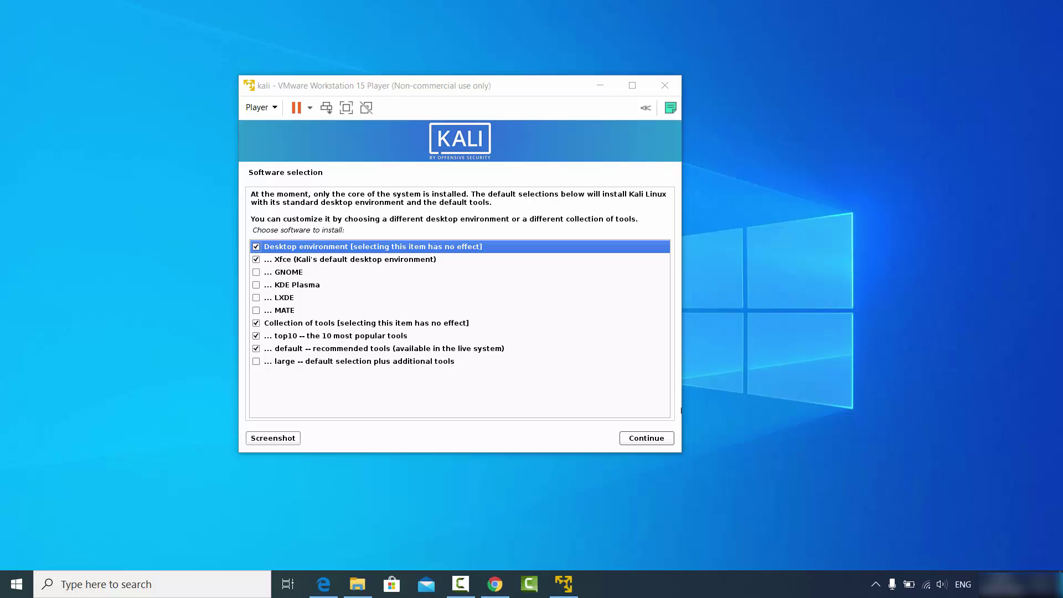
left_click(642, 438)
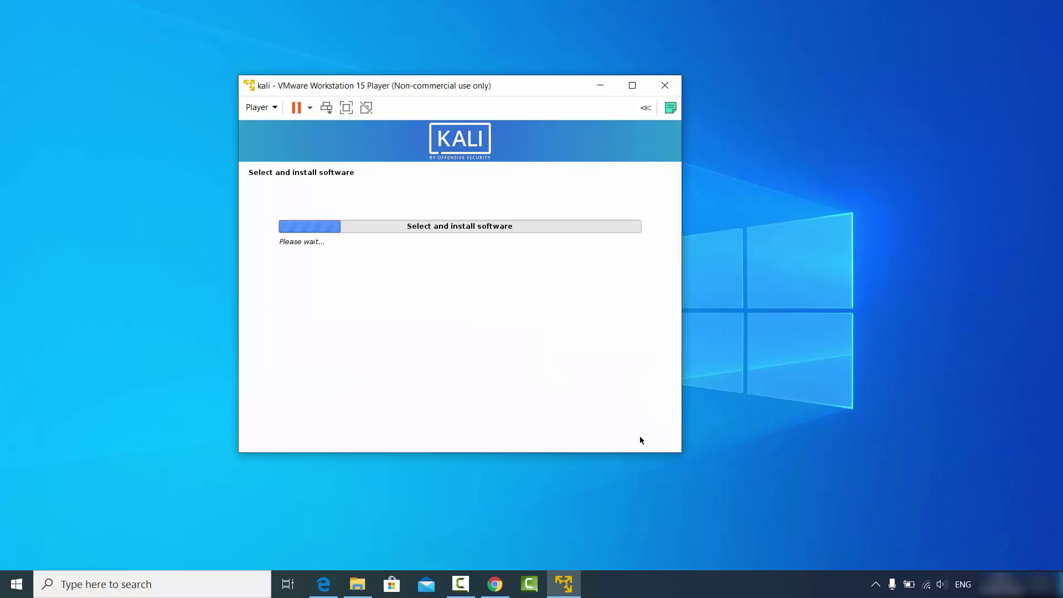
left_click(787, 315)
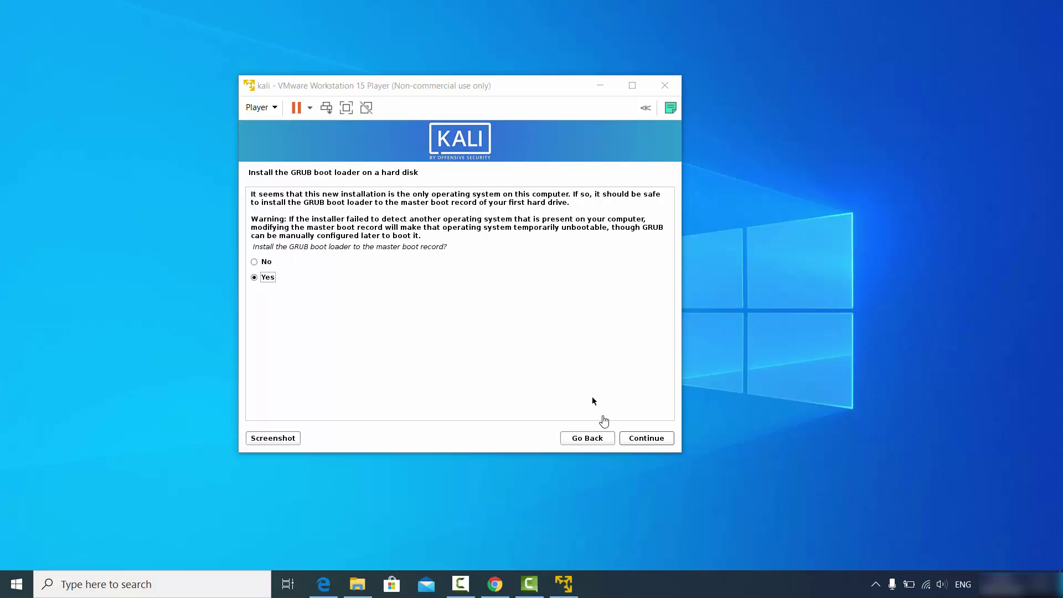
Step: Install the GRUB boot loader to the master boot record on /dev/sda
left_click(650, 440)
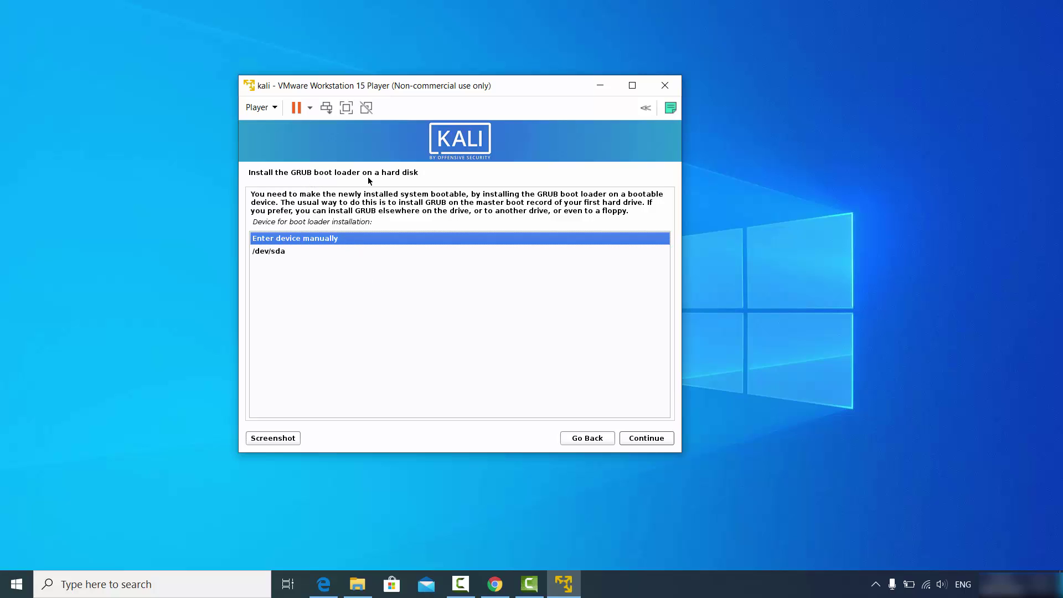
left_click(273, 254)
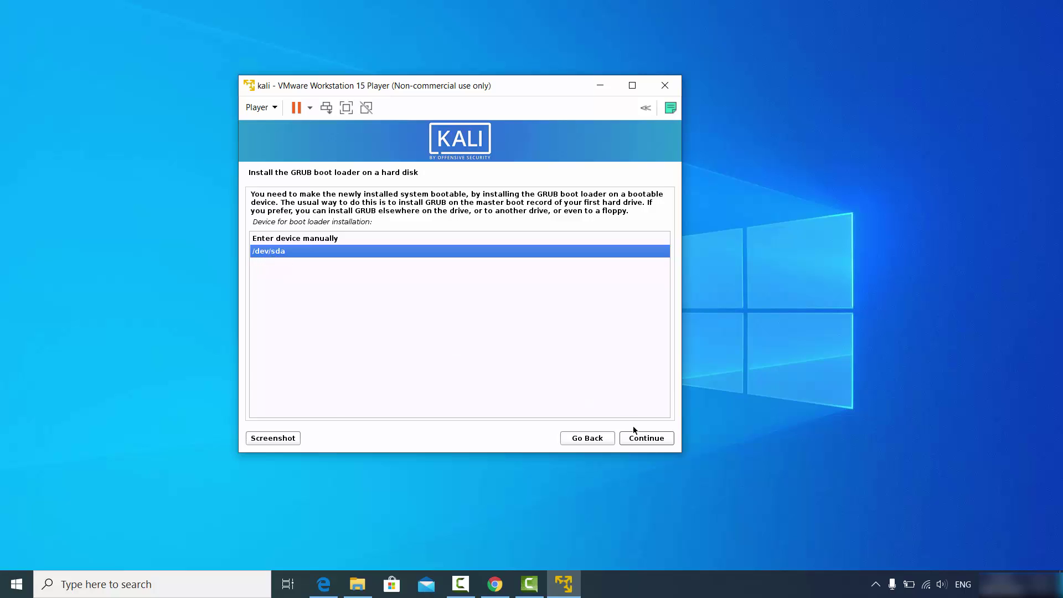
left_click(643, 438)
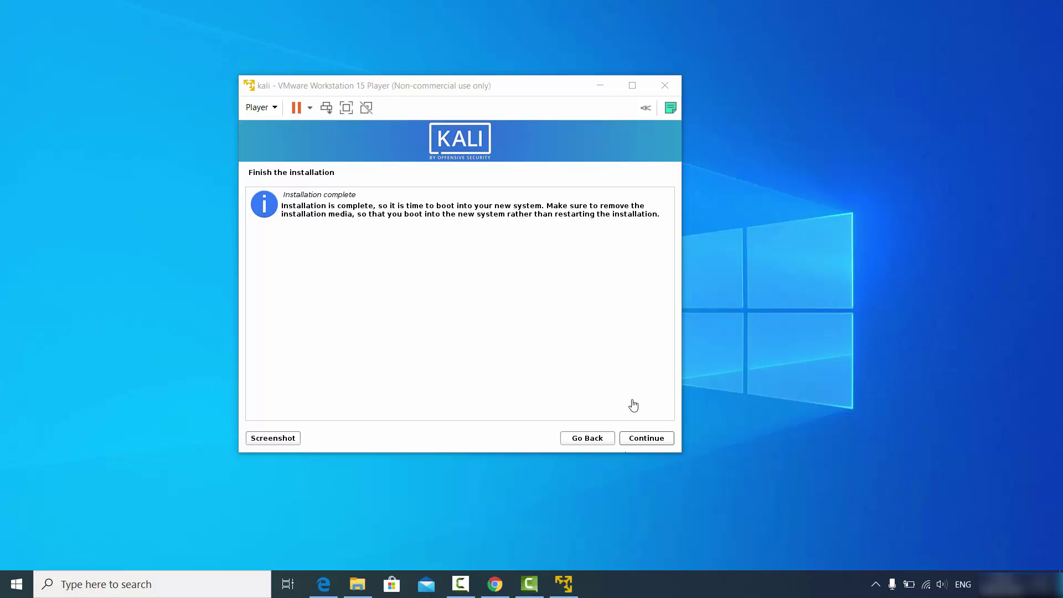
Step: Finish the installation and reboot the VM into the Kali login screen
left_click(648, 444)
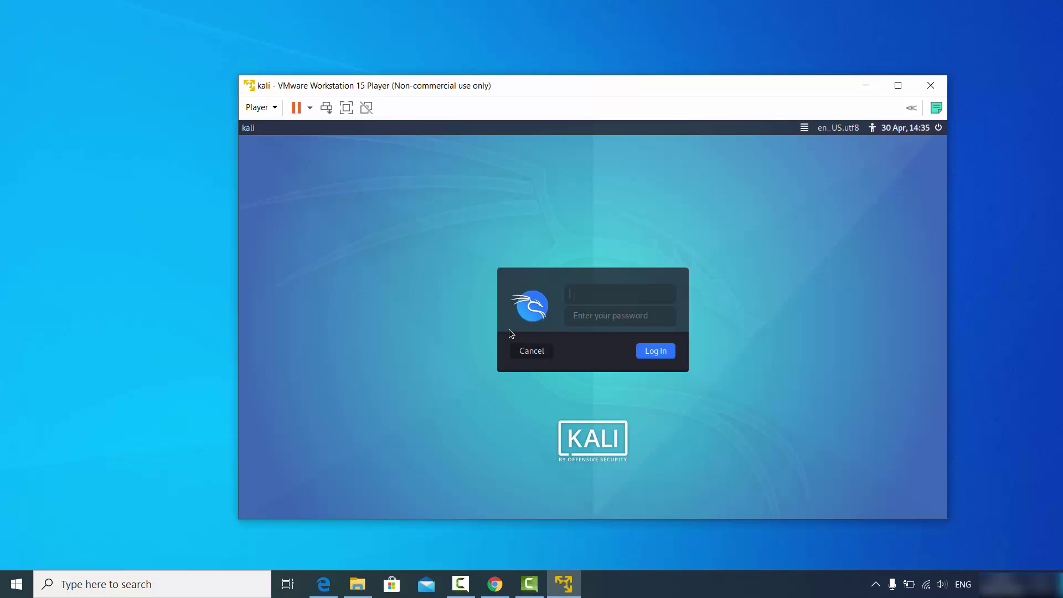
Step: Move the Player window aside and log in to Kali with the new user's username and password
left_click_drag(500, 90, 433, 85)
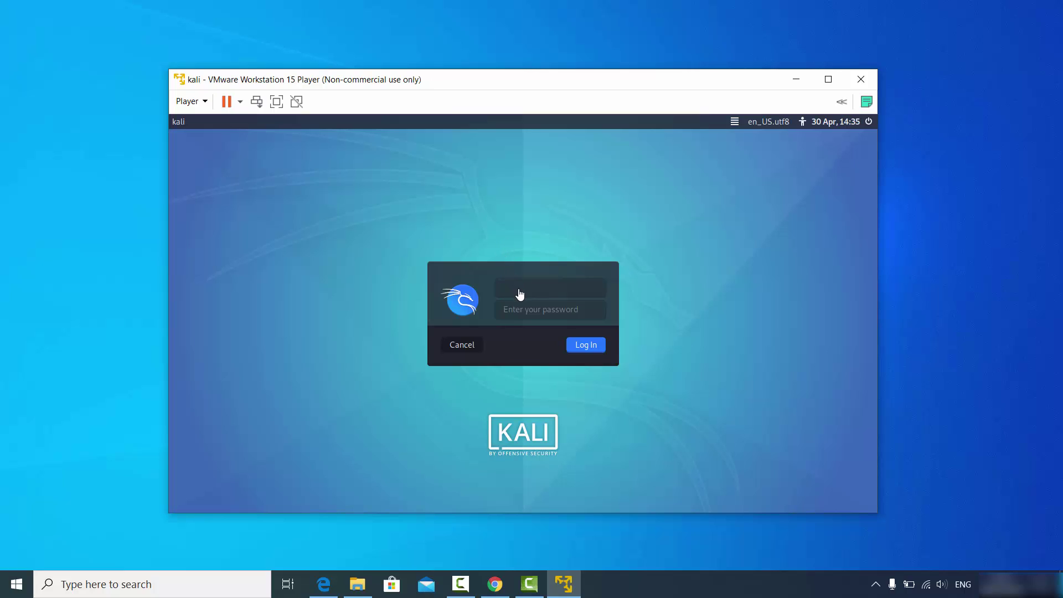
type("codebind")
key("Tab")
type("******")
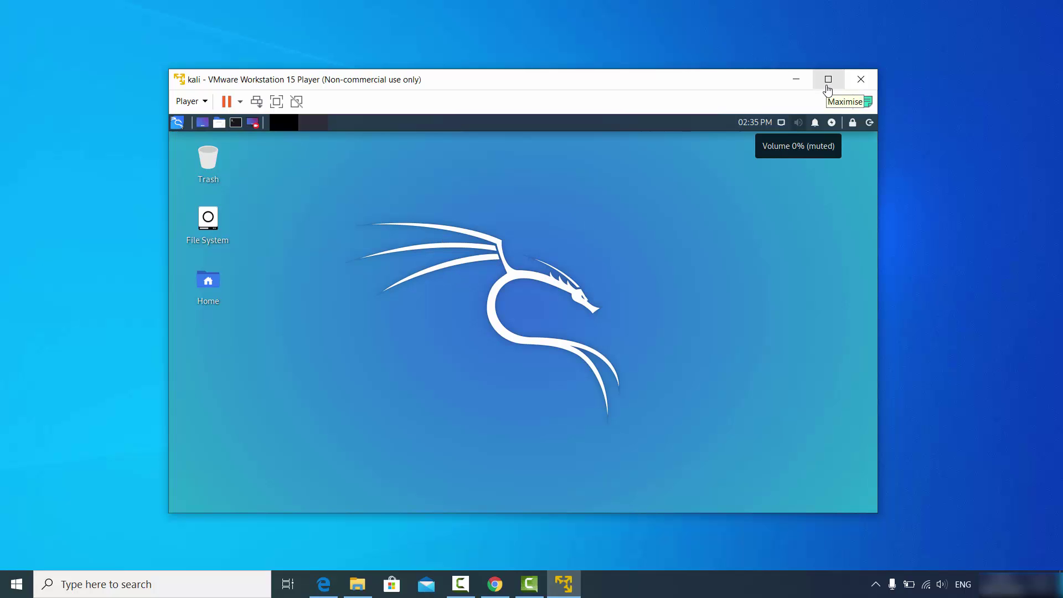
Step: Maximise the kali VM window and close the Whisker menu to reveal the Trash, File System and Home icons
left_click(828, 79)
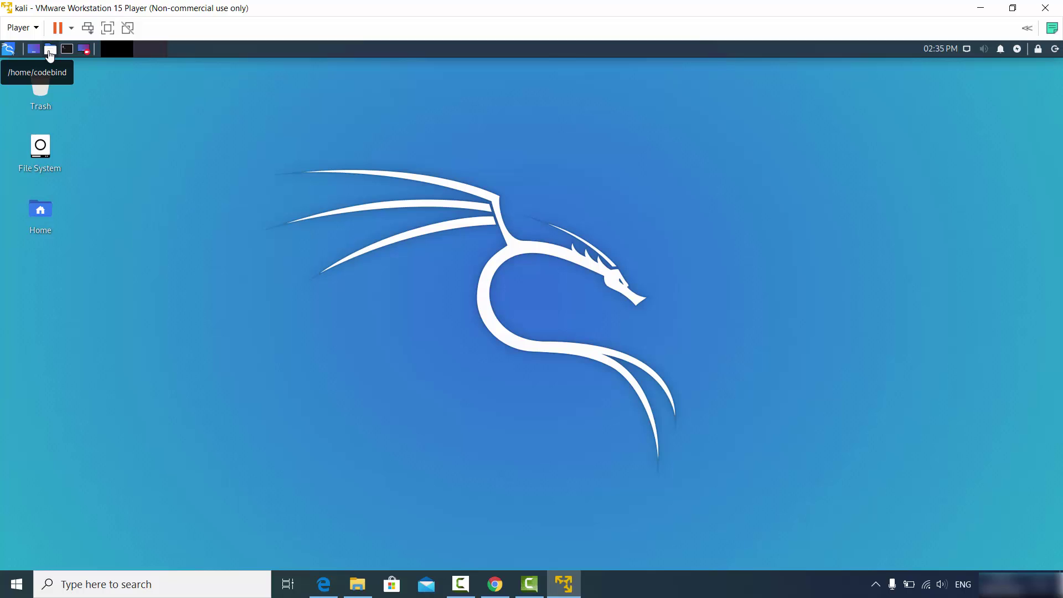
left_click(8, 50)
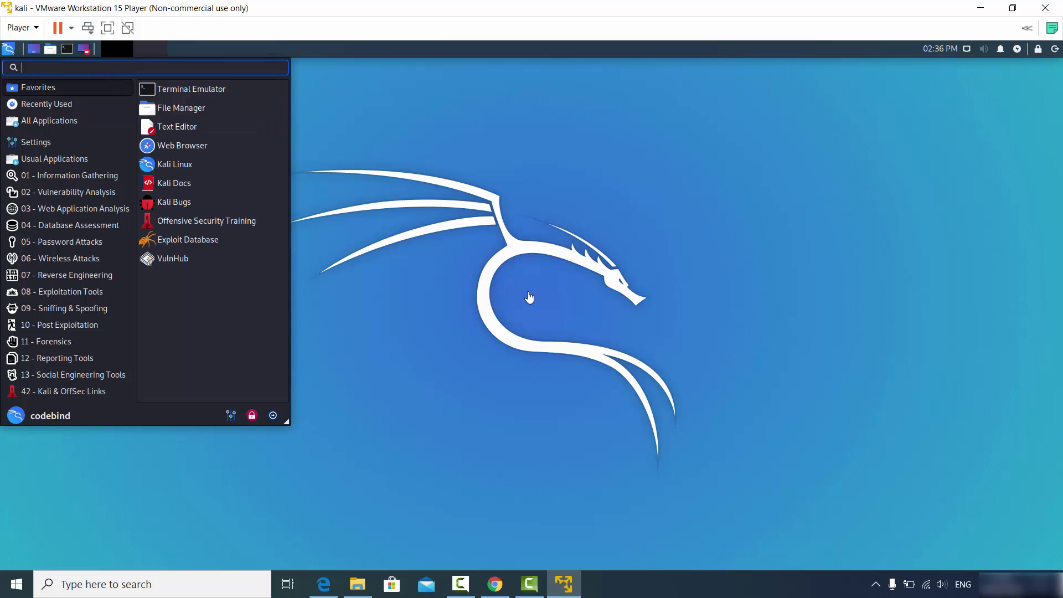
left_click(681, 469)
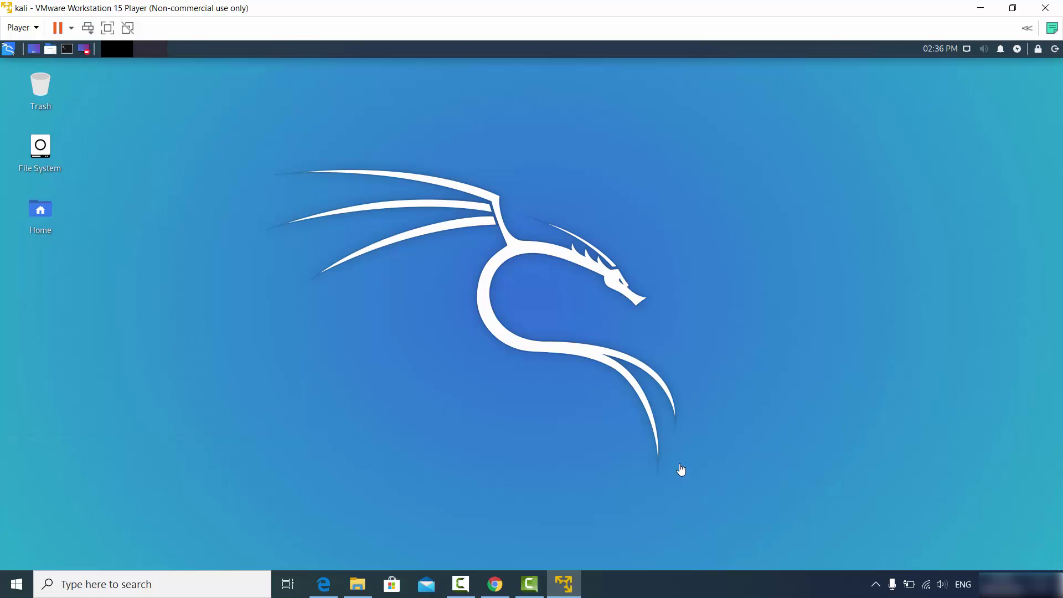